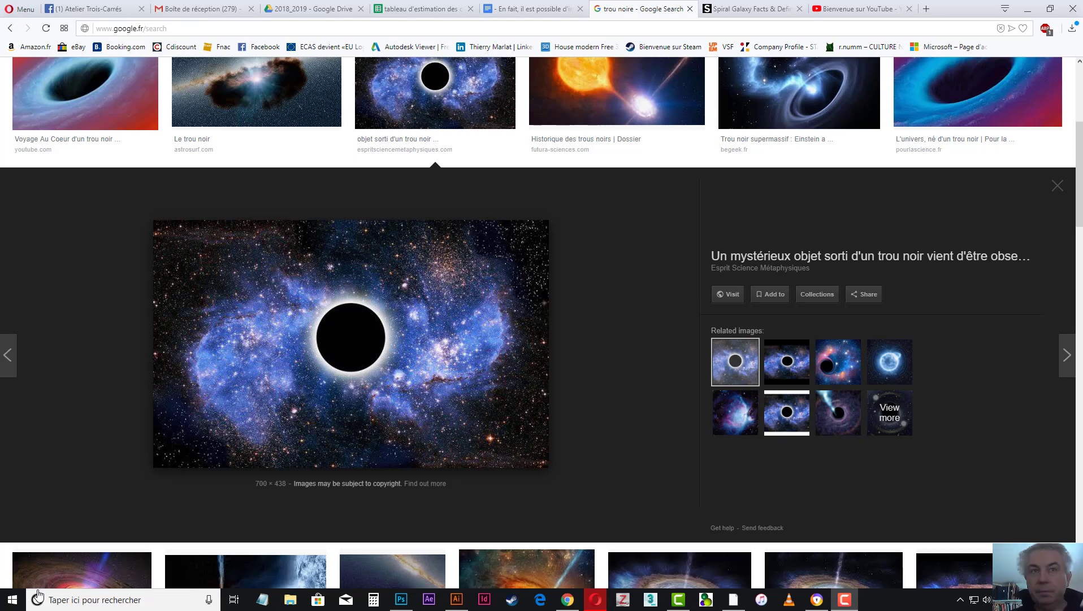
# Step: Switch to Photoshop and open the nov_1290 galaxy image from the astronomy folder
pyautogui.click(401, 599)
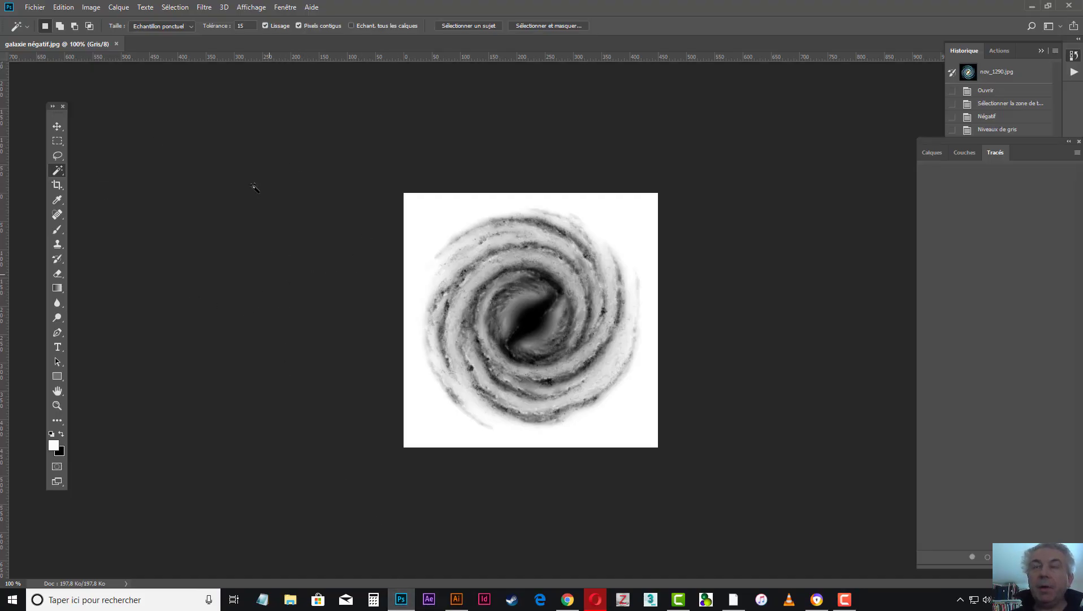
pyautogui.click(34, 8)
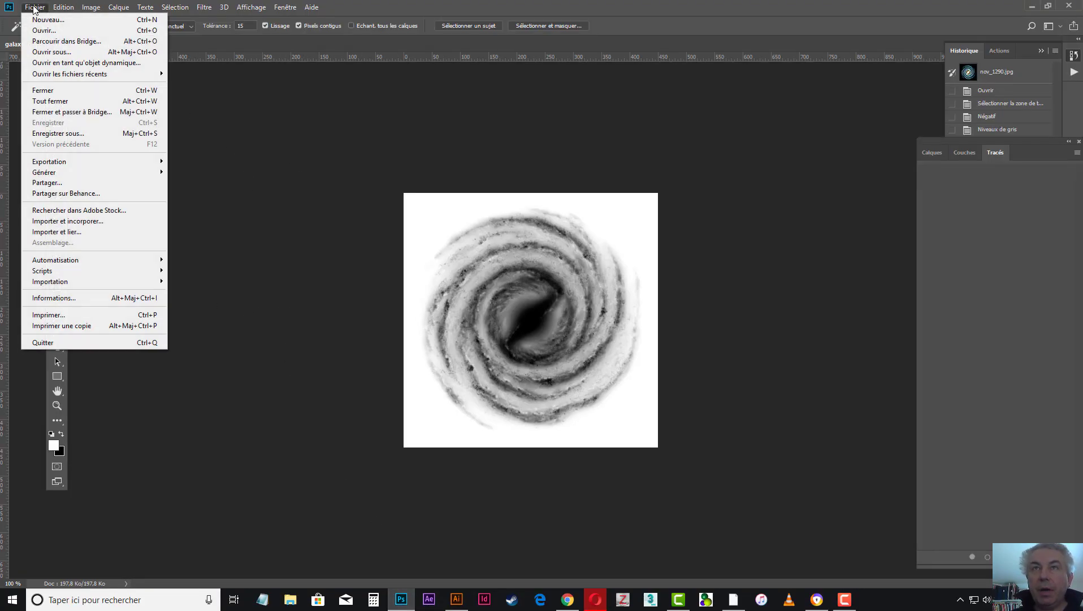
pyautogui.click(43, 30)
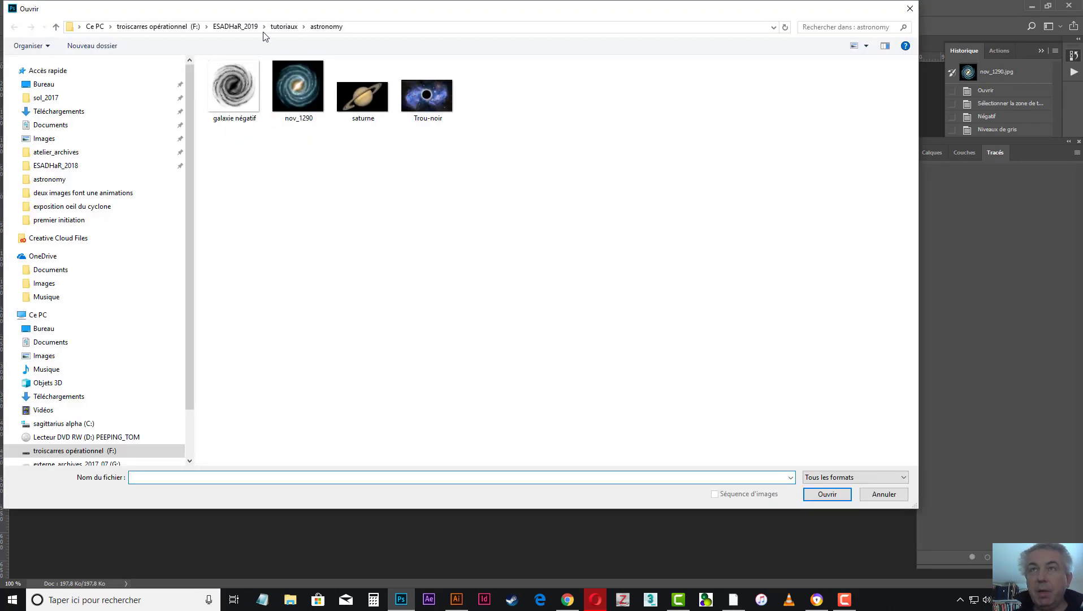
pyautogui.doubleClick(299, 84)
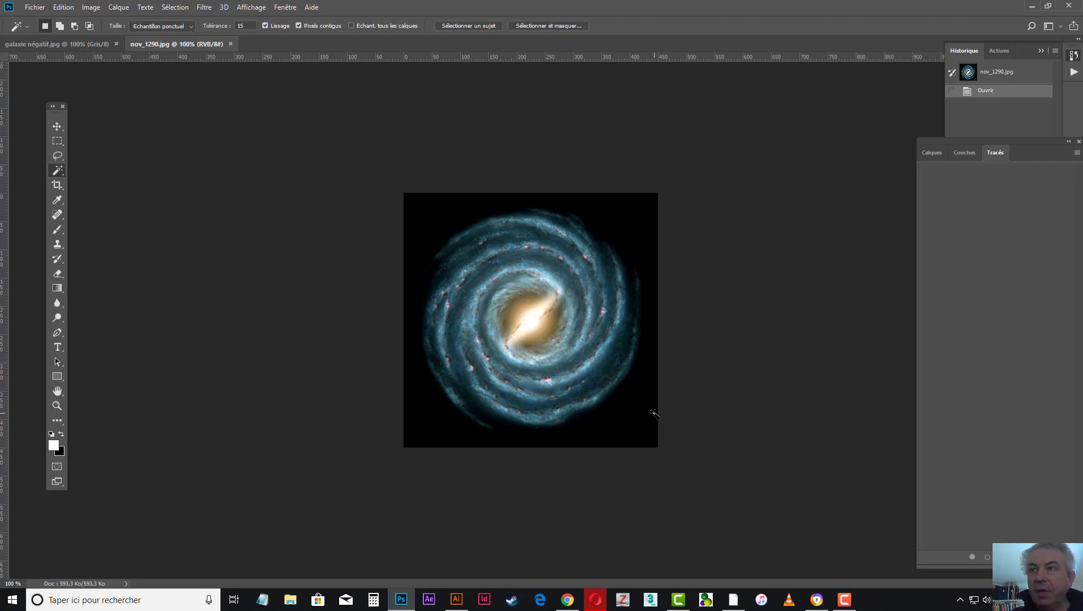
# Step: Invert the galaxy image to a negative and convert it to grayscale, discarding the colour information
pyautogui.hotkey('ctrl', 'i')
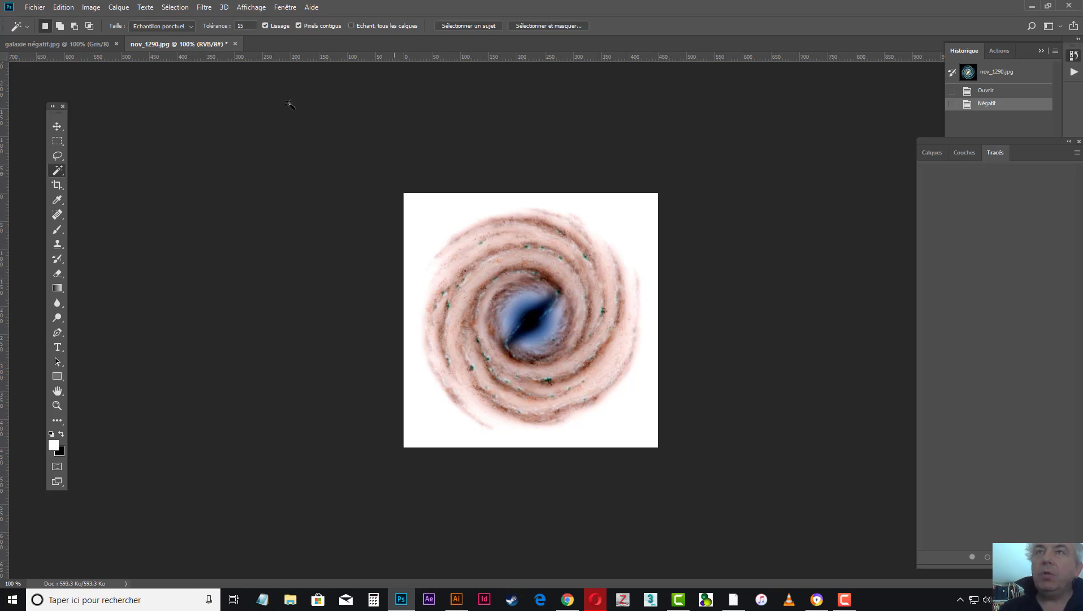
pyautogui.click(95, 12)
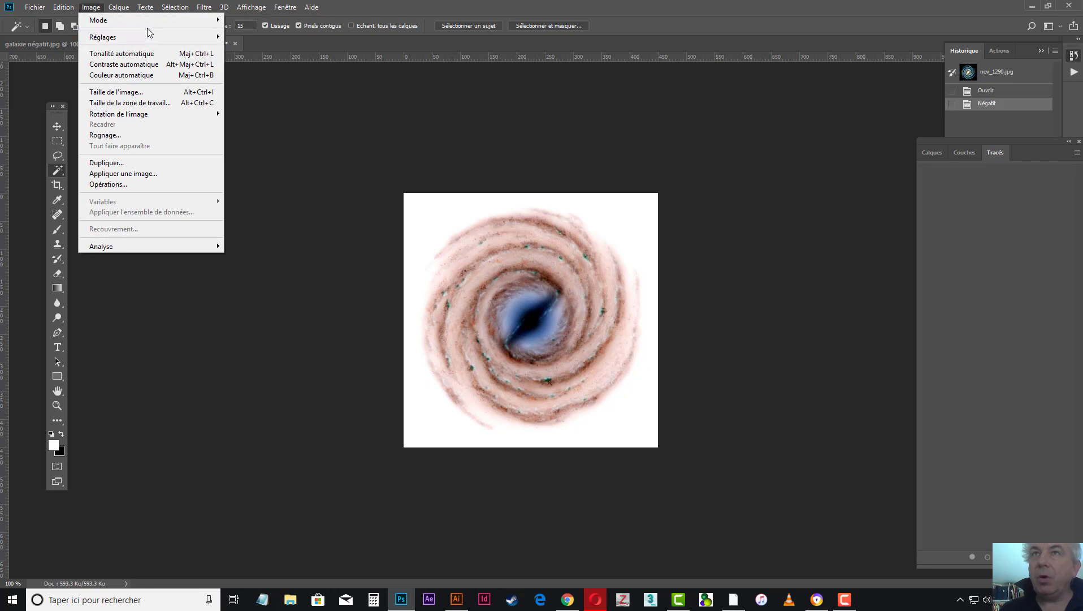
pyautogui.moveTo(150, 21)
pyautogui.click(266, 33)
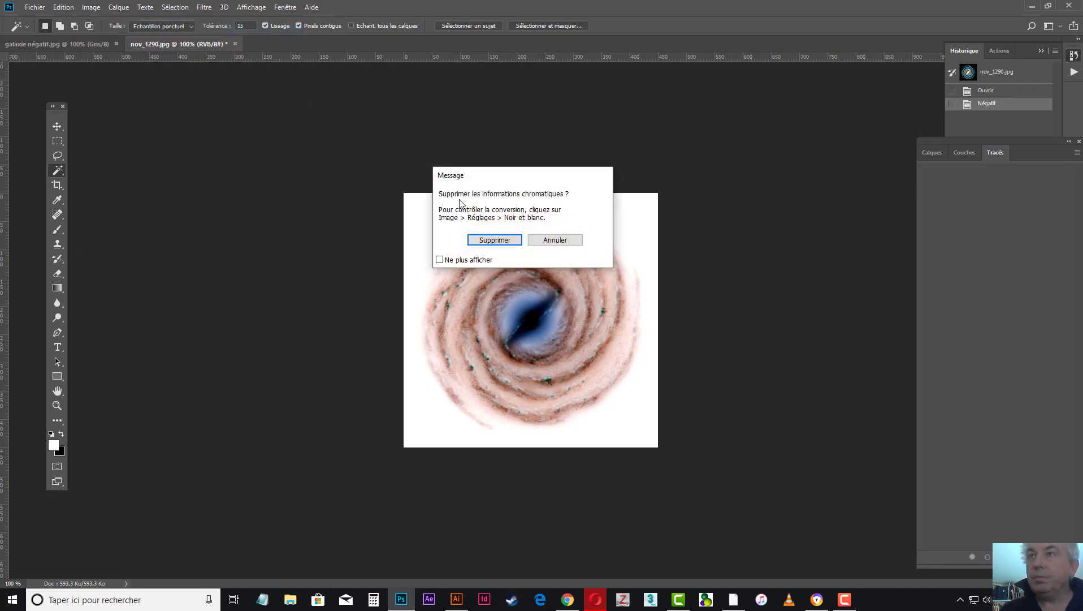
pyautogui.click(495, 245)
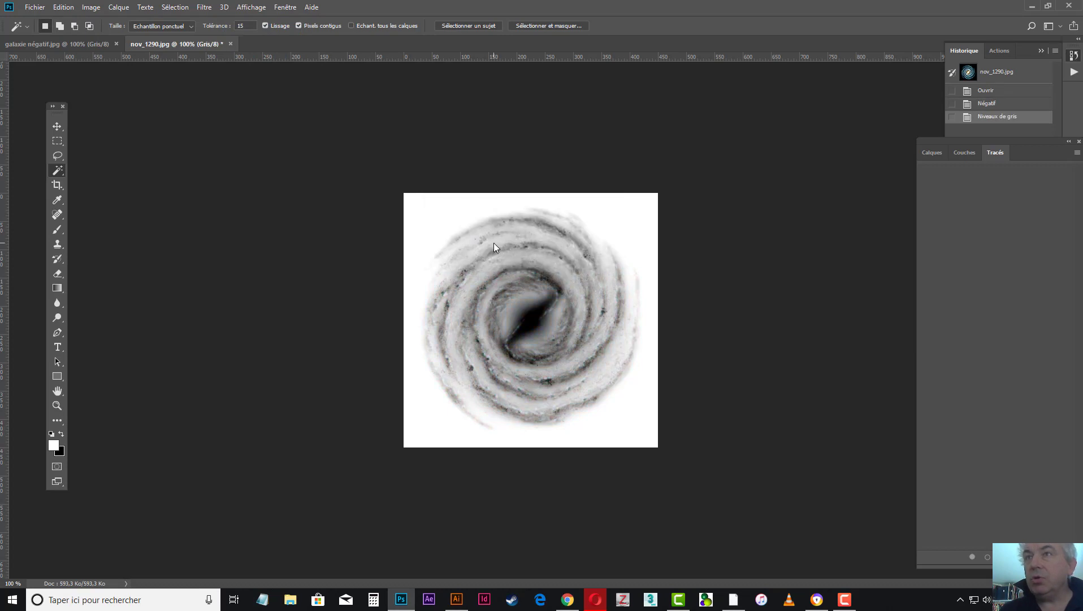
# Step: Adjust the grayscale galaxy with Luminosité/Contraste, setting brightness to -18 and contrast to 100
pyautogui.click(93, 8)
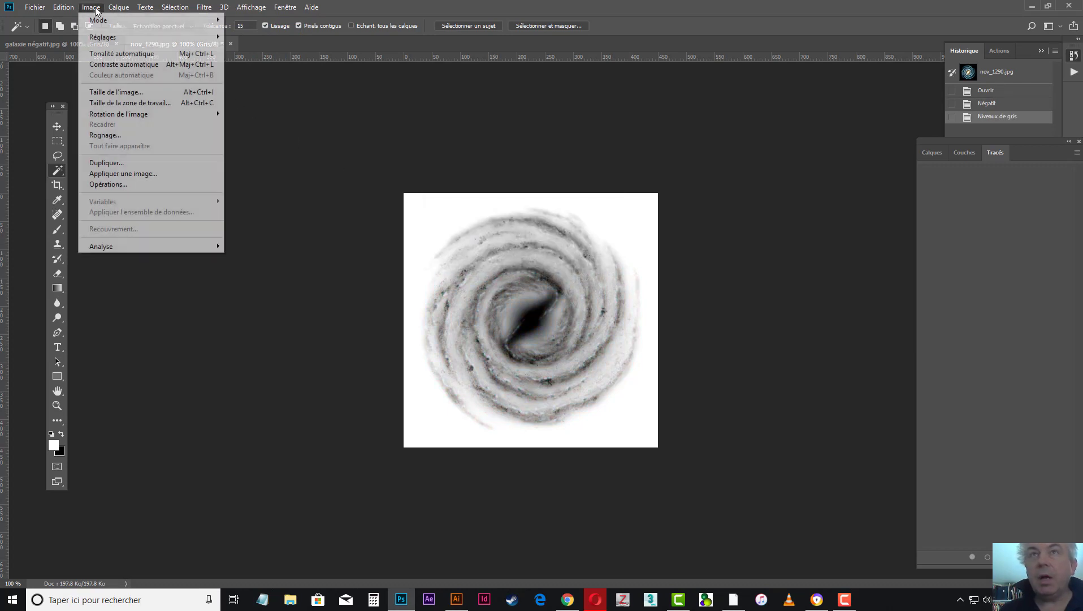
pyautogui.moveTo(114, 40)
pyautogui.click(266, 37)
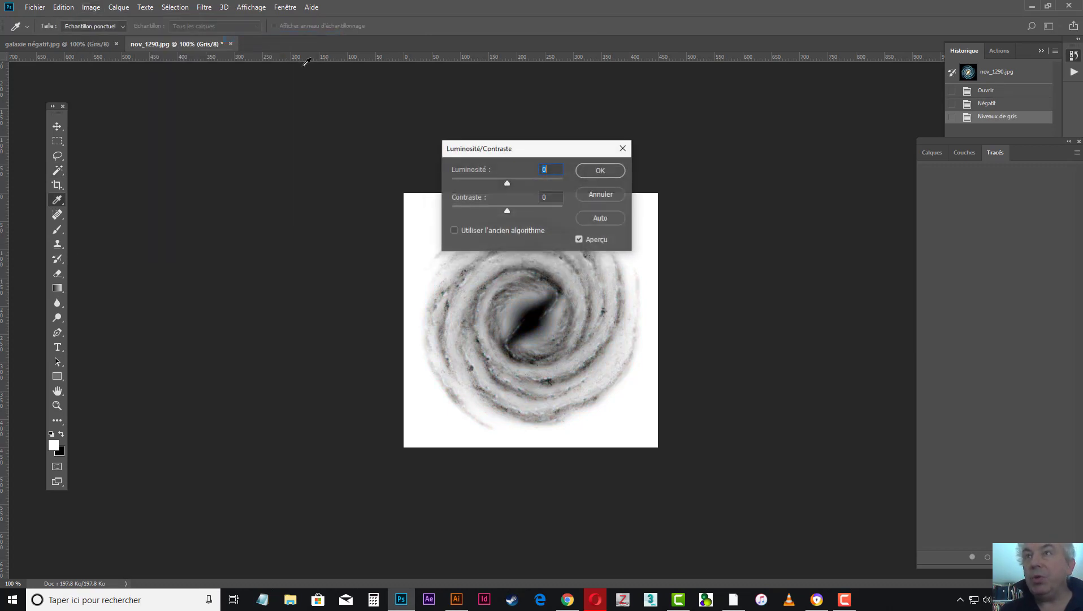
pyautogui.moveTo(508, 213); pyautogui.dragTo(577, 219)
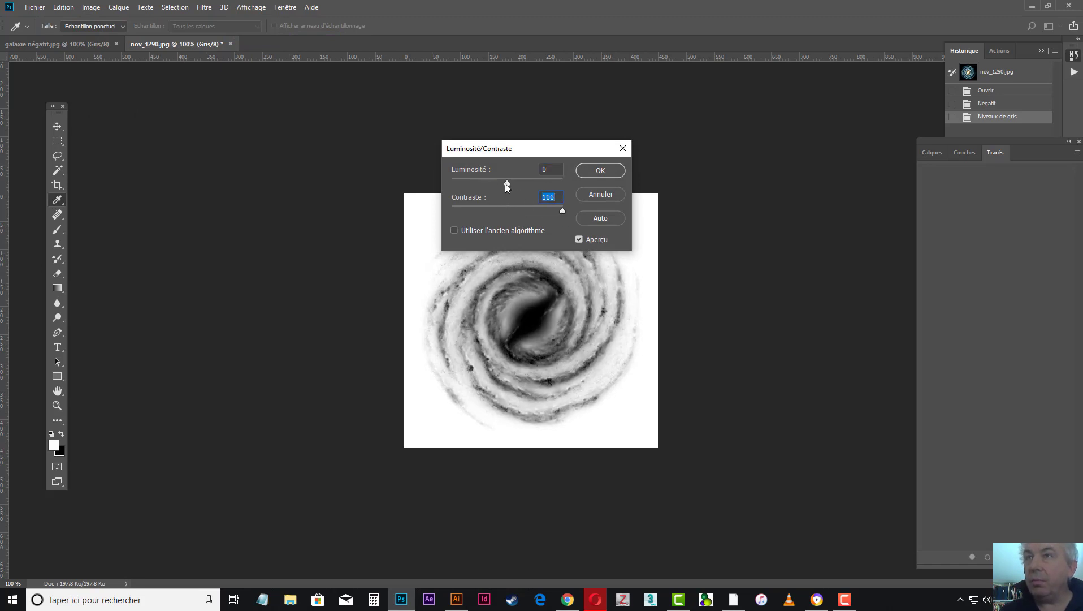
pyautogui.moveTo(505, 182); pyautogui.dragTo(501, 184)
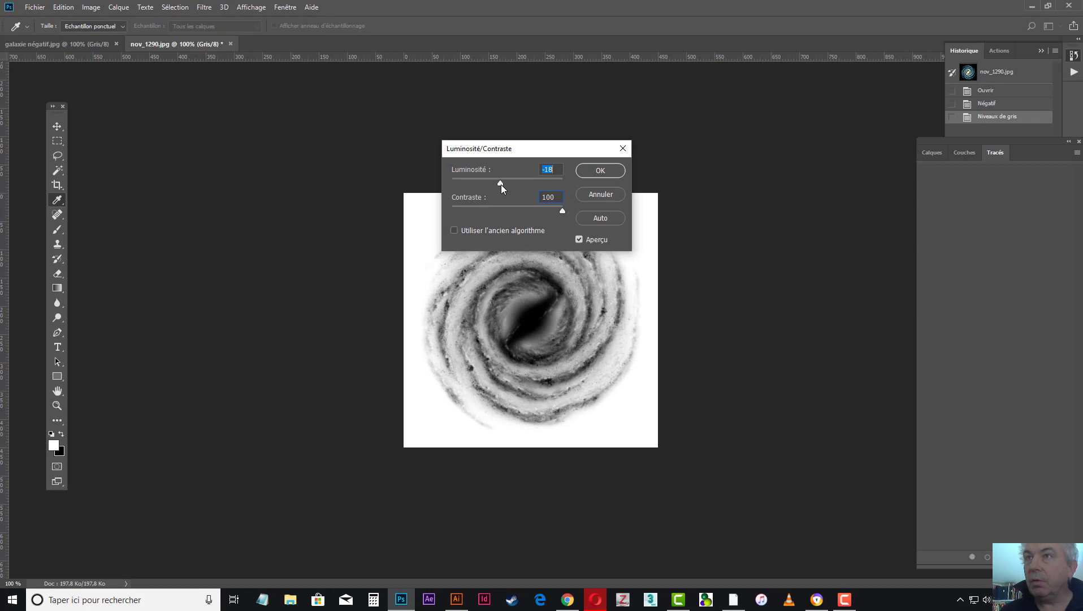
pyautogui.click(586, 177)
pyautogui.press('w')
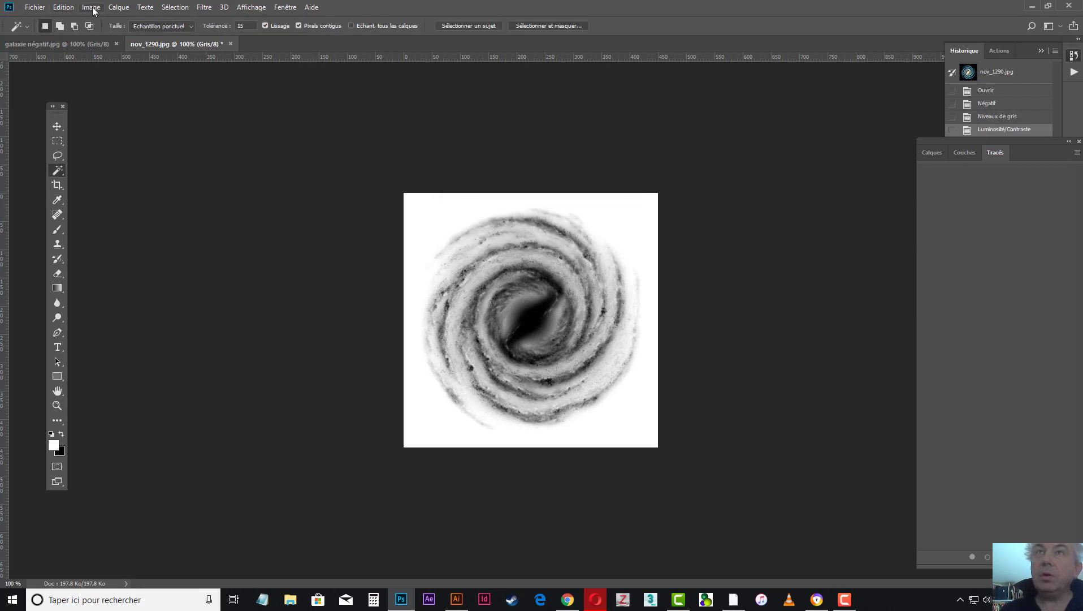
# Step: Convert the galaxy image's colour mode from grayscale to RGB (Couleurs RVB)
pyautogui.click(91, 7)
pyautogui.moveTo(130, 22)
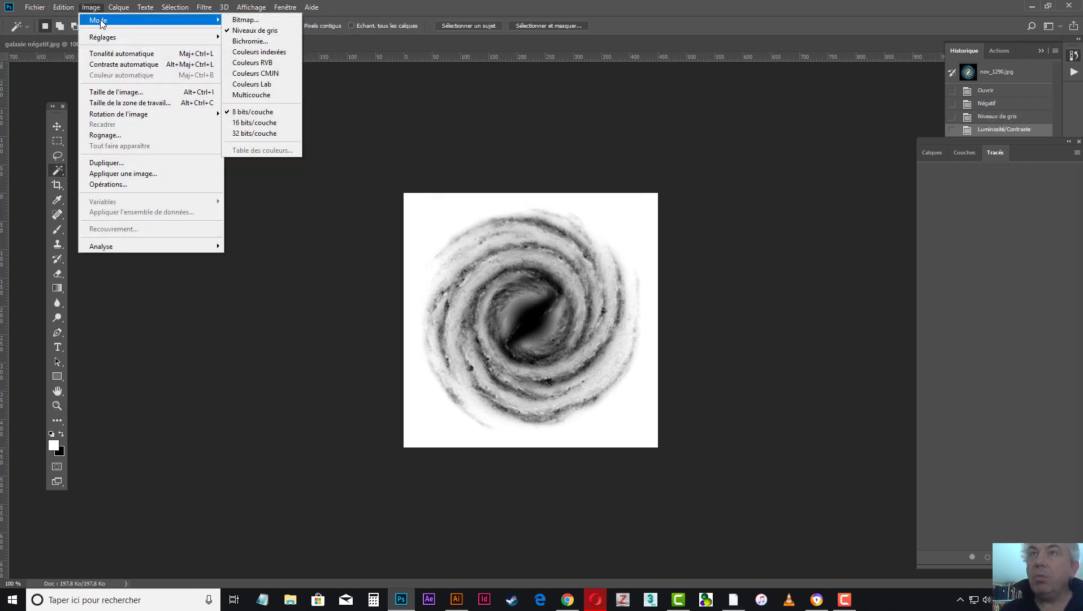
pyautogui.click(280, 66)
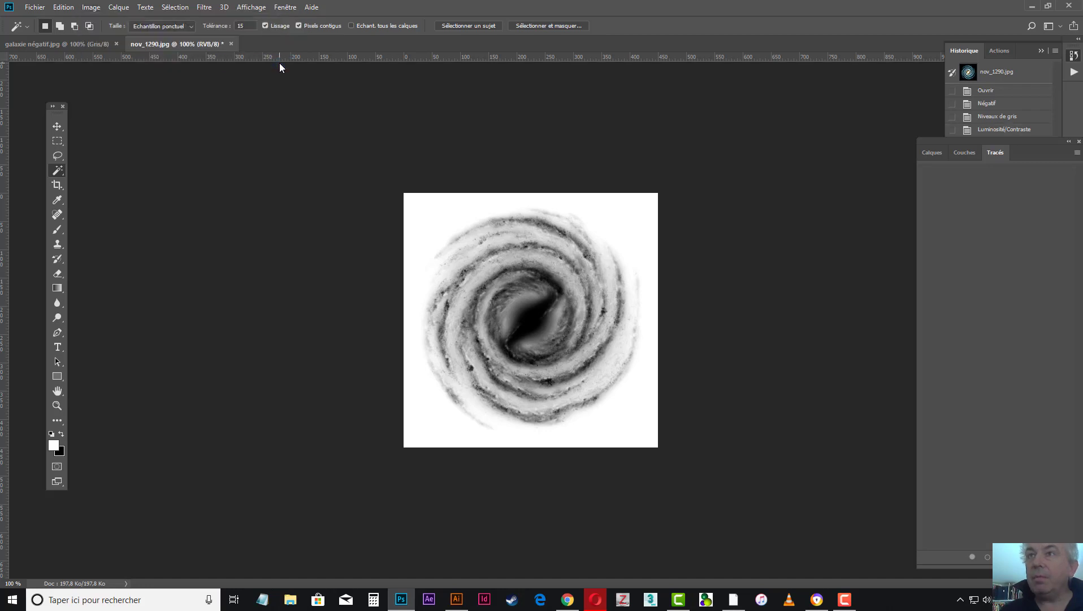
# Step: Save the image as a JPEG named "galaxy negatif 03" in the astronomy folder, accepting the default JPEG options
pyautogui.click(34, 7)
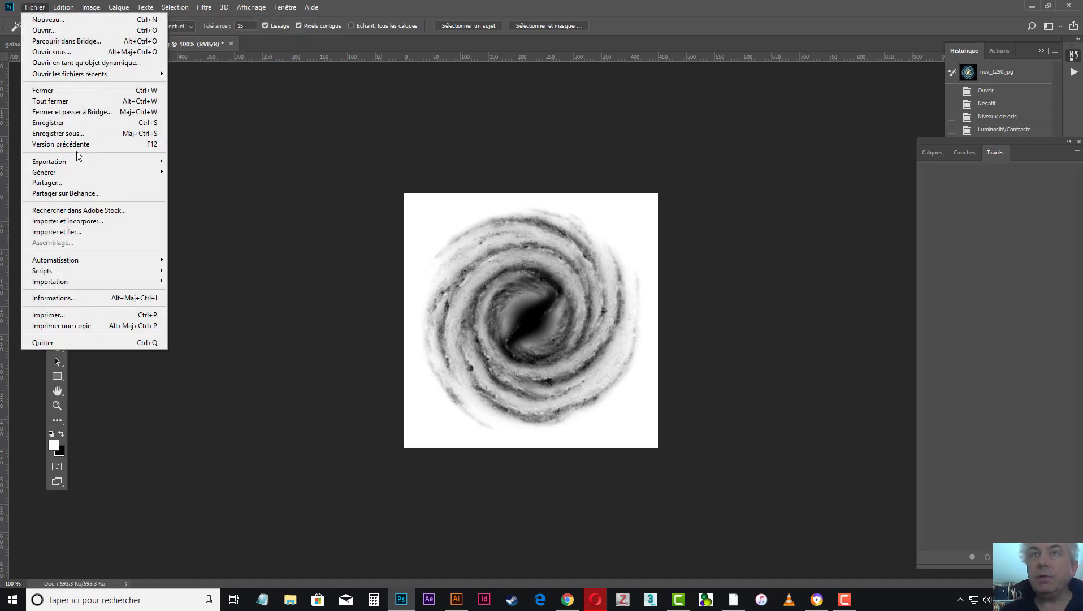
pyautogui.click(72, 134)
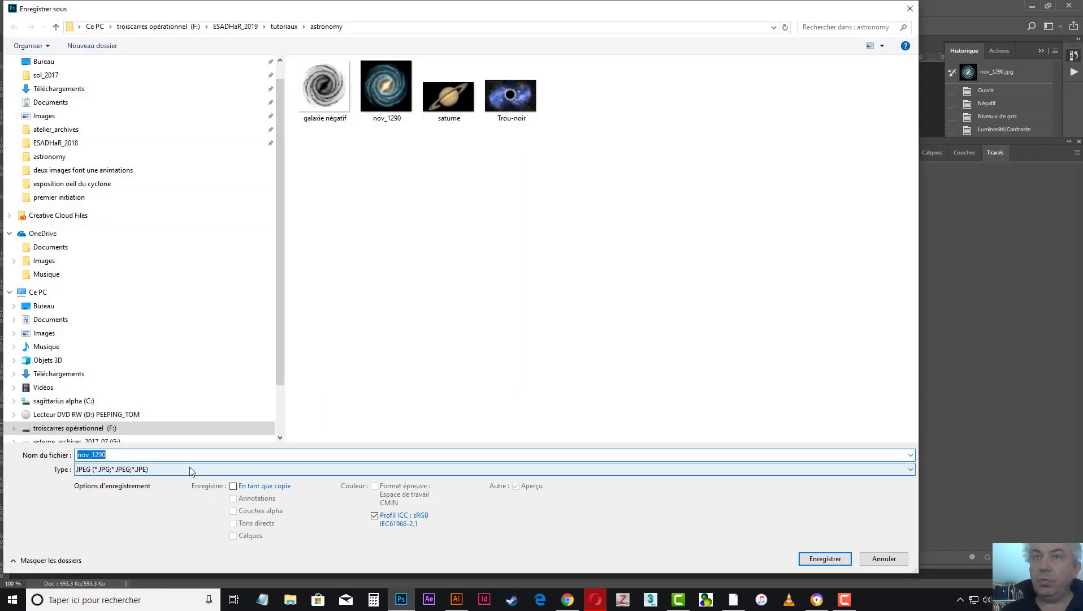
pyautogui.write('g')
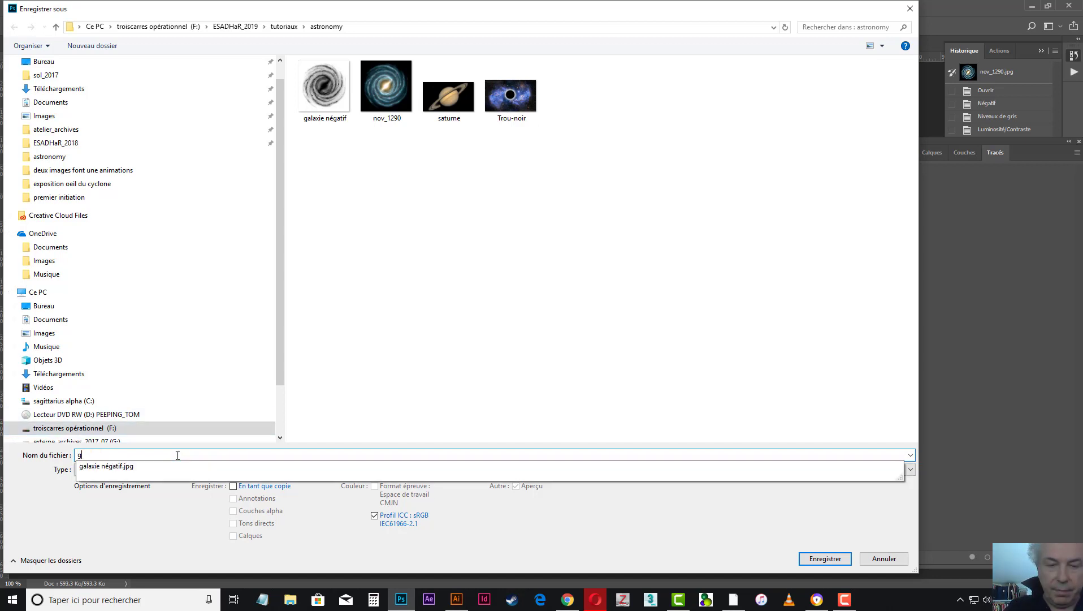
pyautogui.write('alaxy negatif 03')
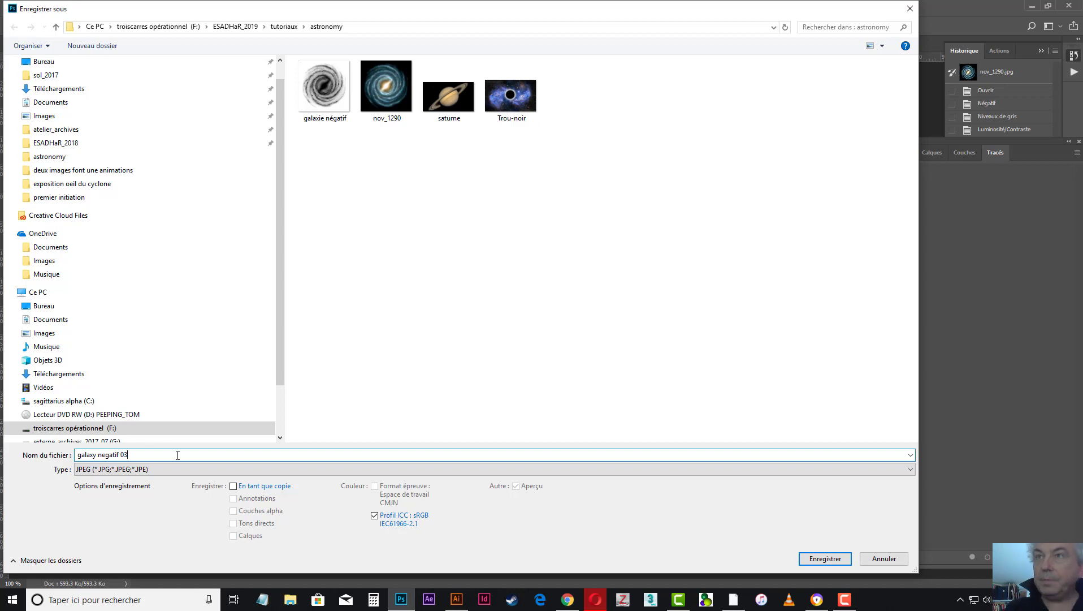
pyautogui.press('Return')
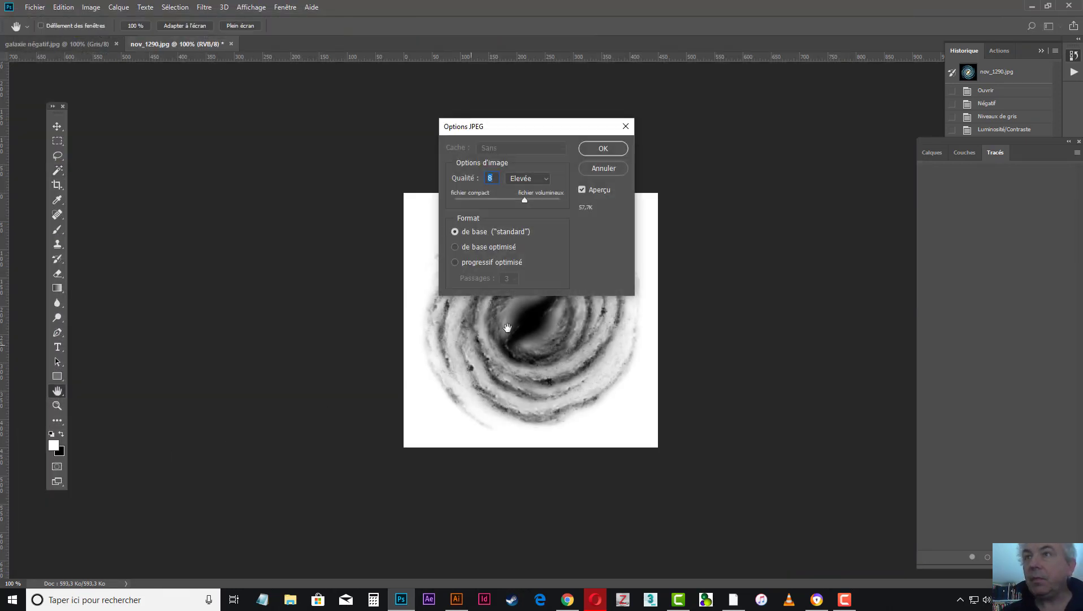
pyautogui.click(603, 148)
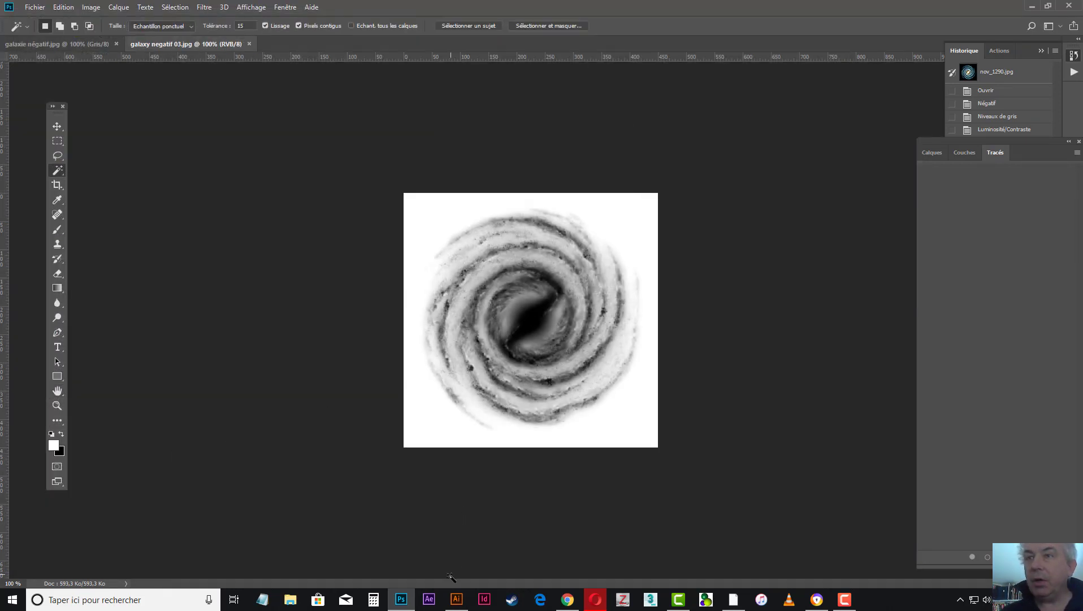
# Step: Switch to Illustrator, delete the existing traced galaxy and place galaxy negatif 03 across the full width of the artboard
pyautogui.click(456, 599)
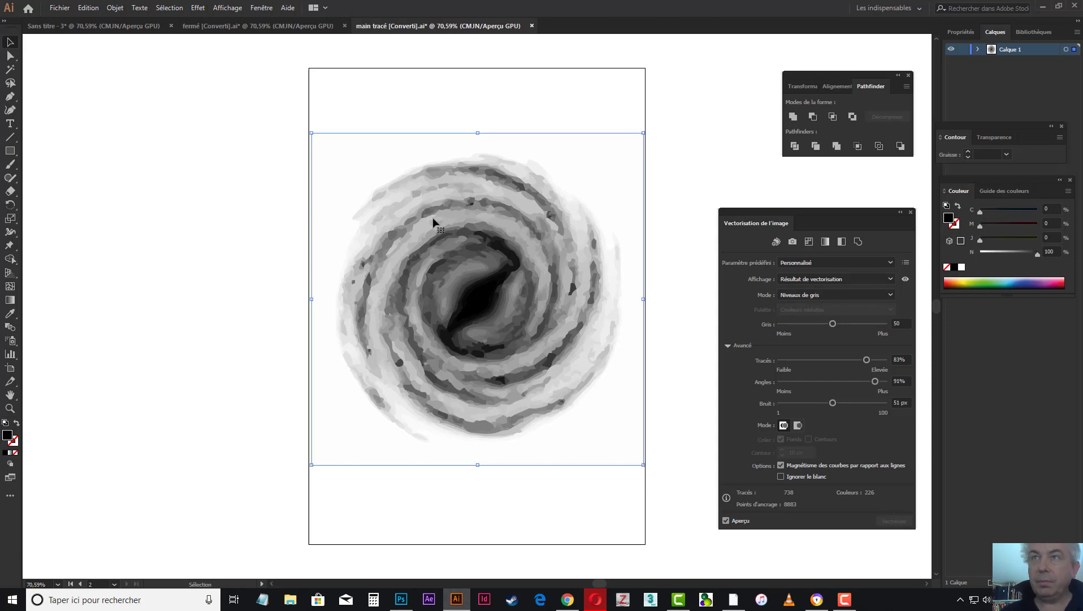
pyautogui.press('Delete')
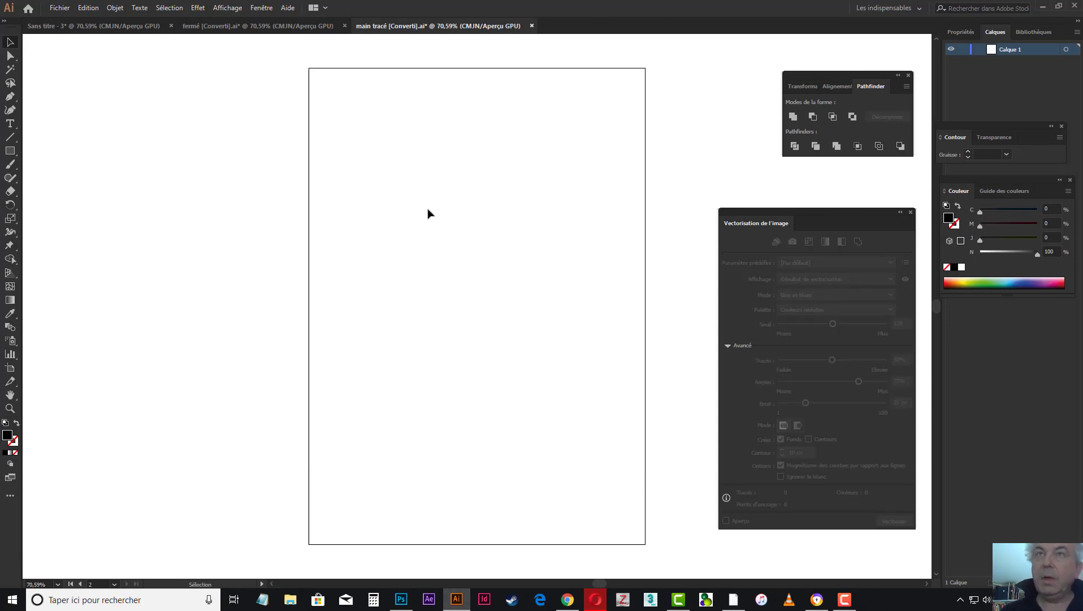
pyautogui.click(60, 8)
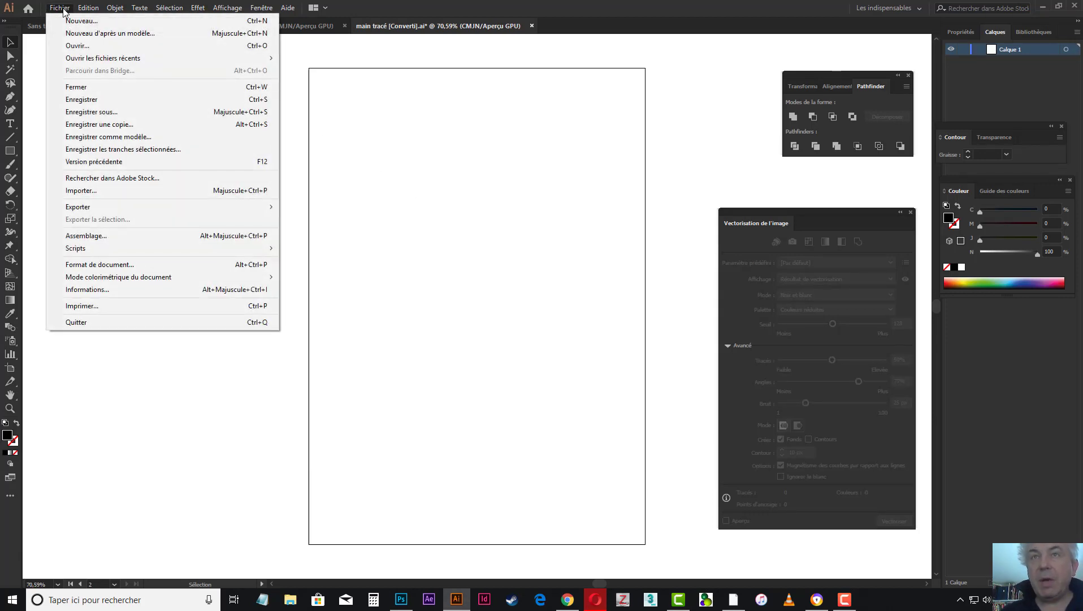
pyautogui.click(119, 189)
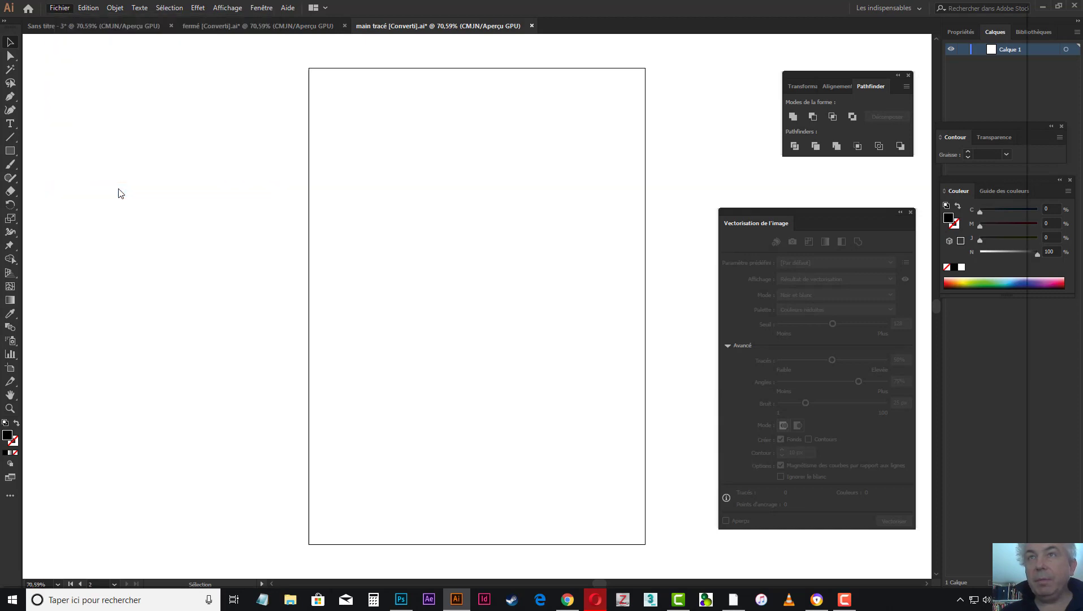
pyautogui.doubleClick(302, 90)
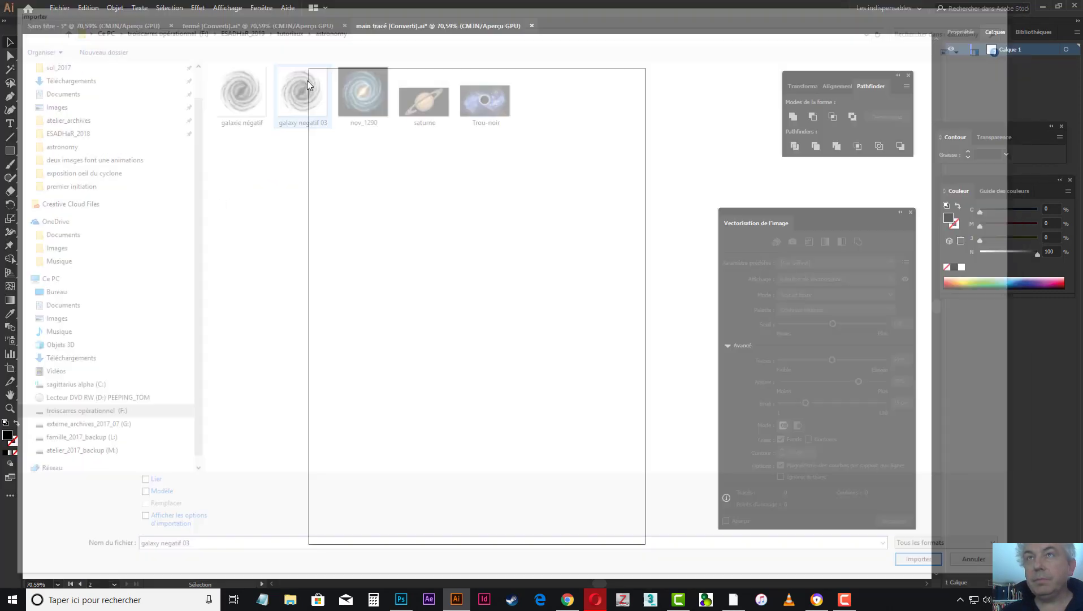
pyautogui.moveTo(309, 115)
pyautogui.mouseDown()
pyautogui.moveTo(393, 290)
pyautogui.moveTo(644, 563)
pyautogui.mouseUp()
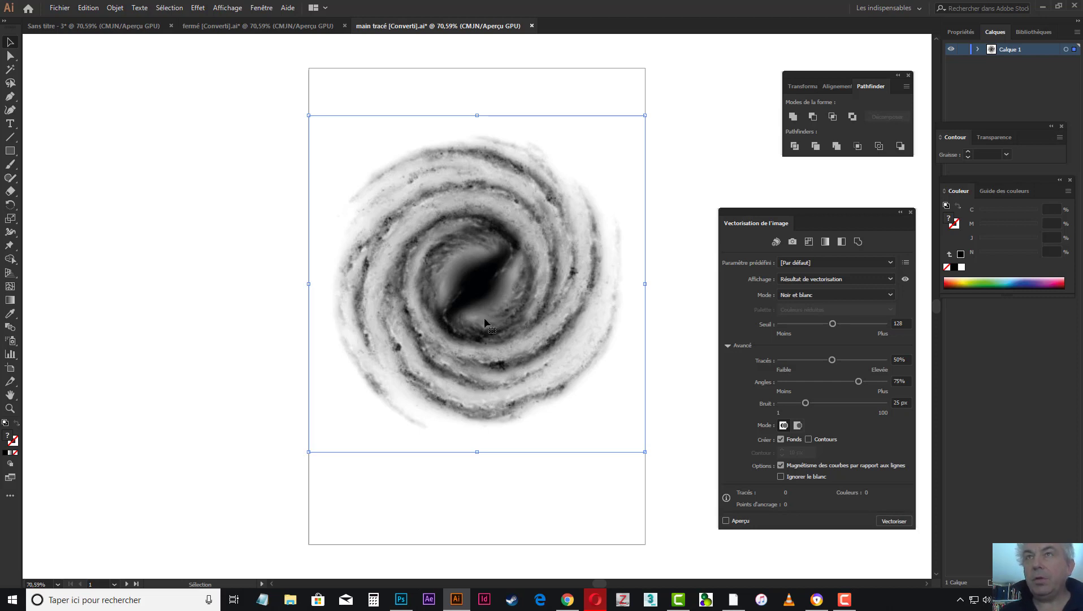
# Step: Select the placed galaxy image and set its image-tracing colour mode to Niveaux de gris
pyautogui.click(266, 11)
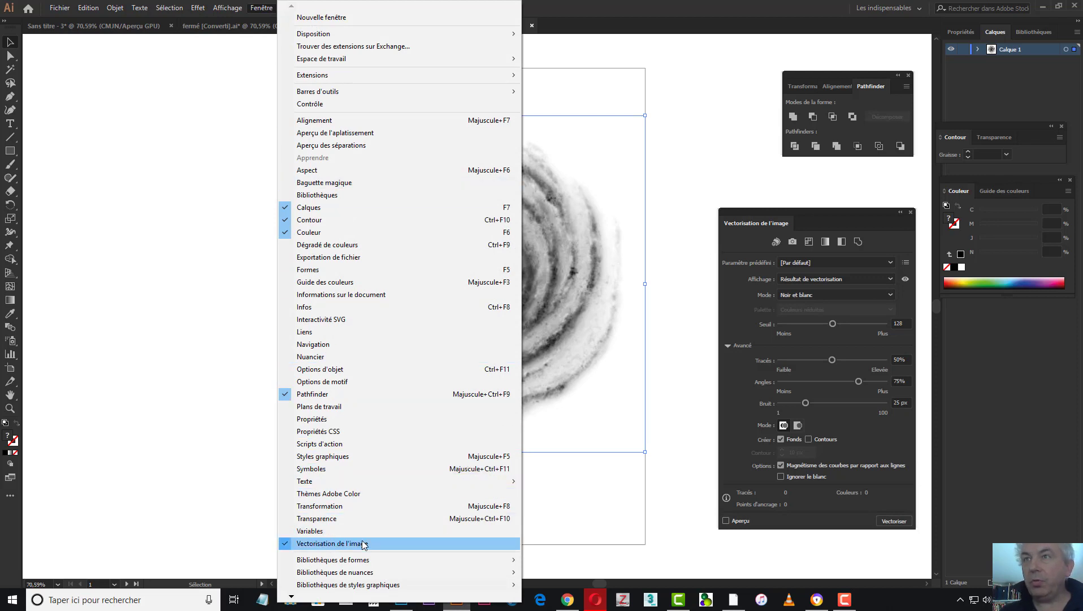
pyautogui.click(699, 428)
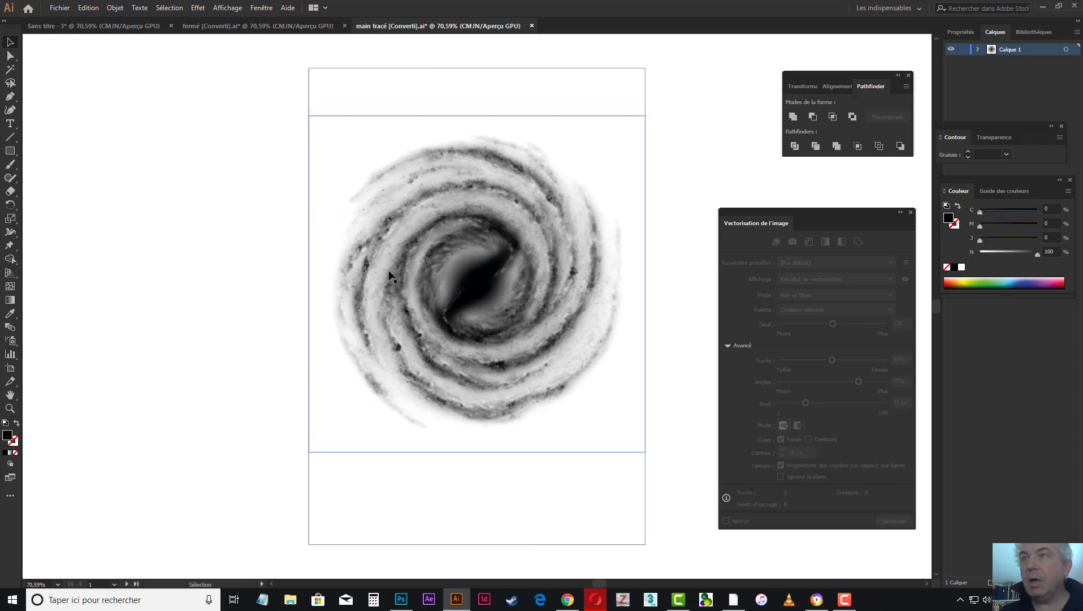
pyautogui.click(485, 278)
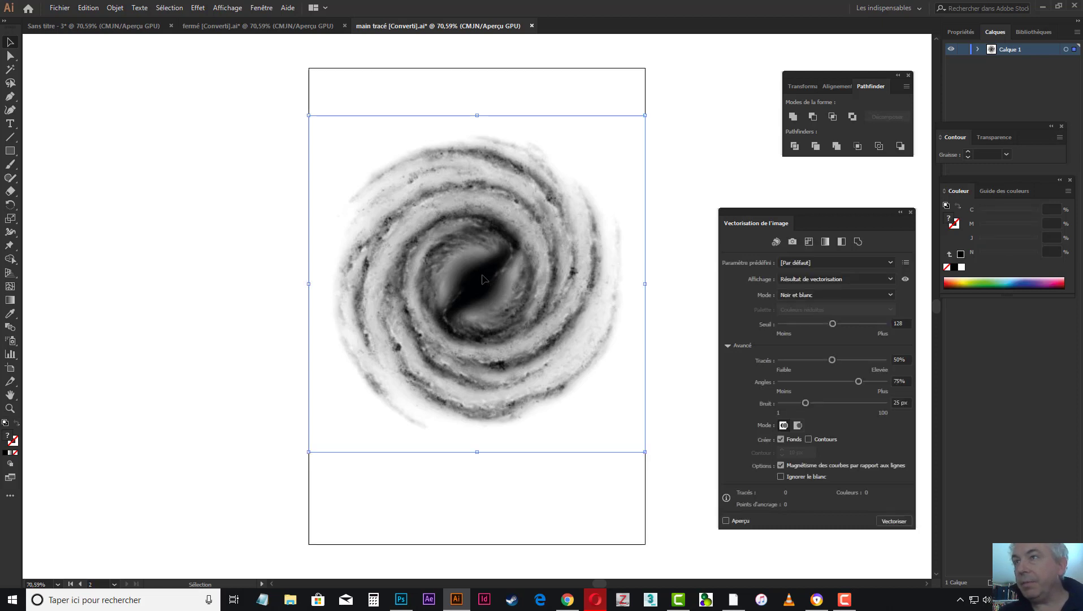
pyautogui.click(889, 295)
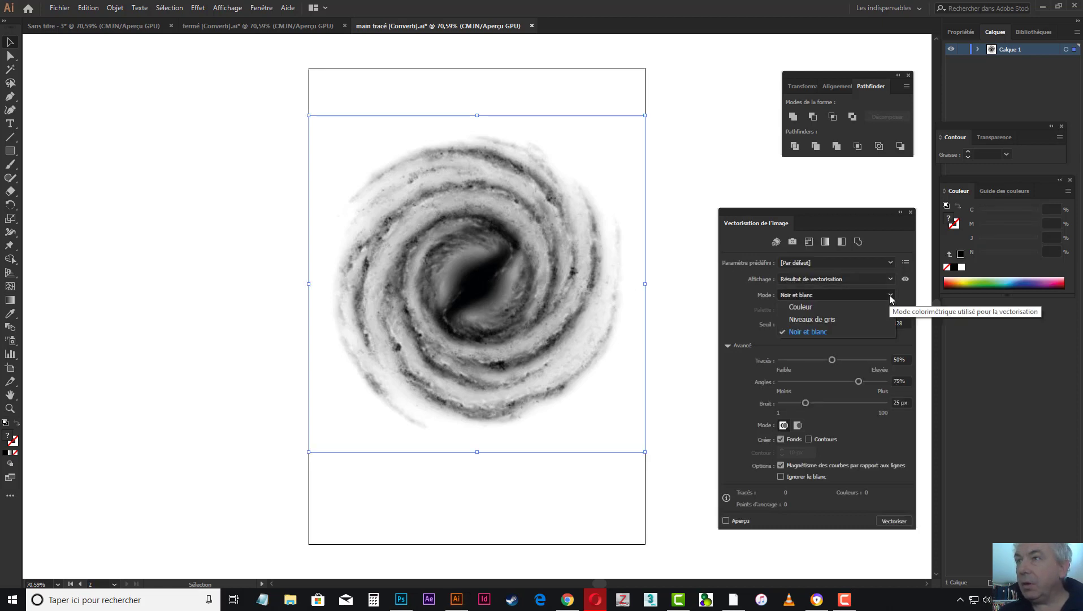
pyautogui.click(848, 319)
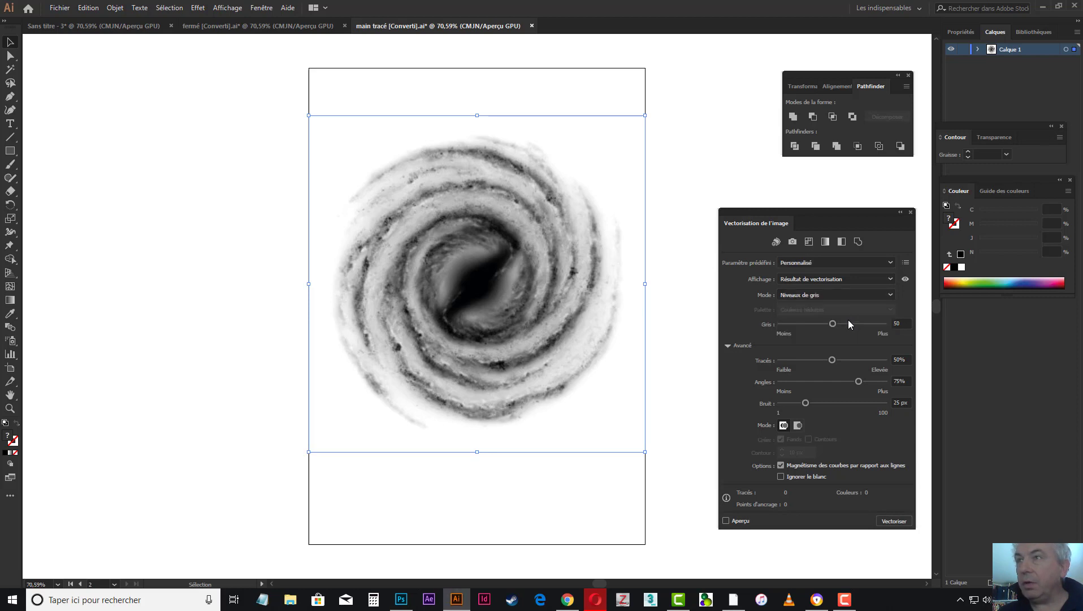
# Step: Set the advanced image-tracing options to 78% for Tracés, 89% for Angles and 51 px for Bruit
pyautogui.click(727, 345)
pyautogui.click(727, 345)
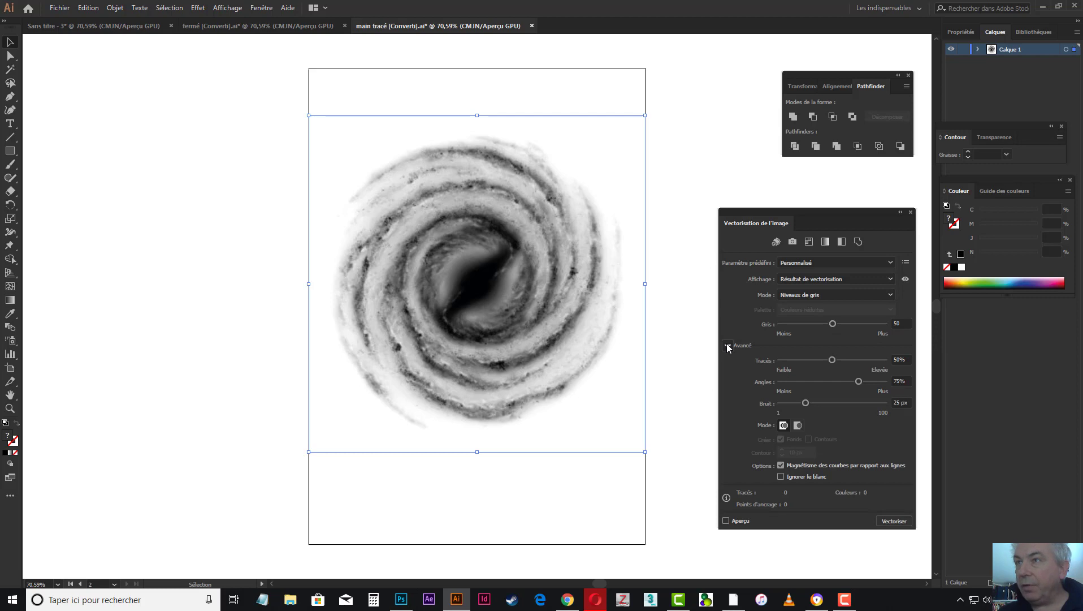
pyautogui.click(727, 345)
pyautogui.click(727, 345)
pyautogui.click(727, 346)
pyautogui.click(727, 345)
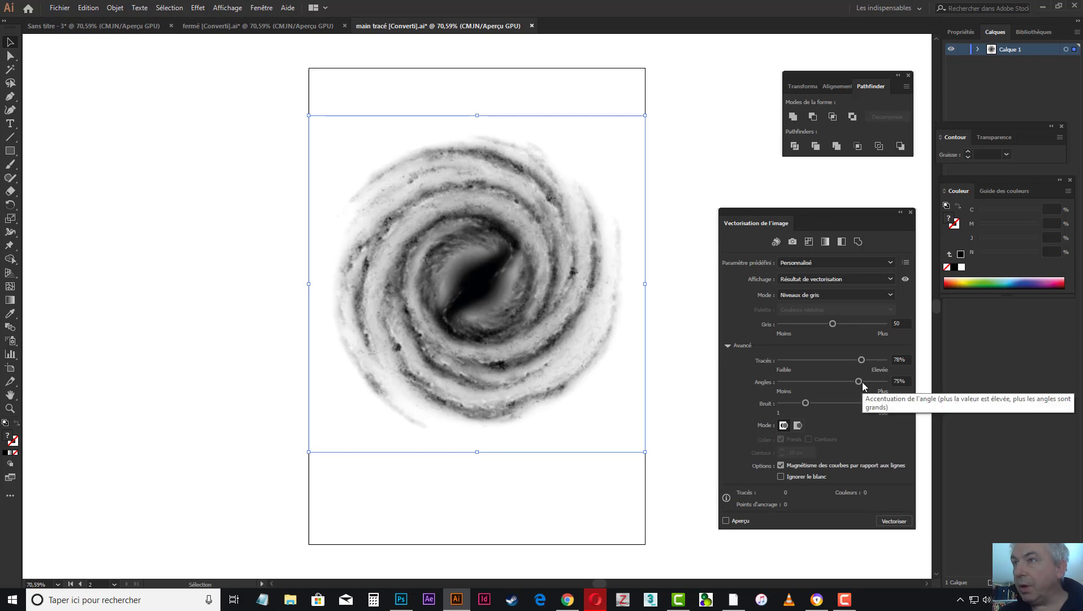
pyautogui.moveTo(860, 382); pyautogui.dragTo(874, 382)
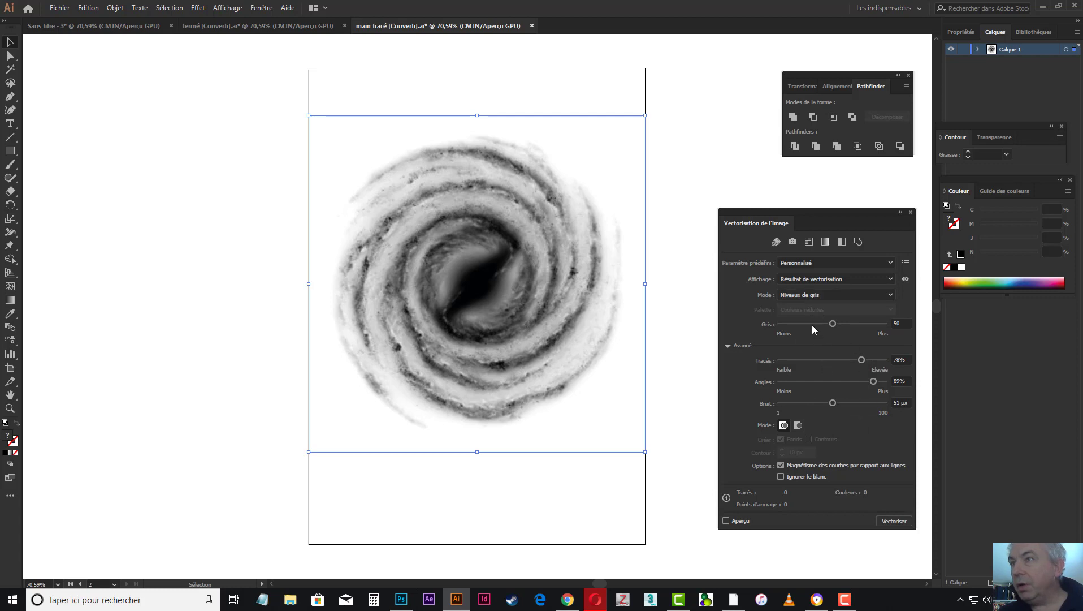
# Step: Set the number of greys (Gris) to 65 and vectorise the galaxy image
pyautogui.moveTo(833, 324); pyautogui.dragTo(848, 323)
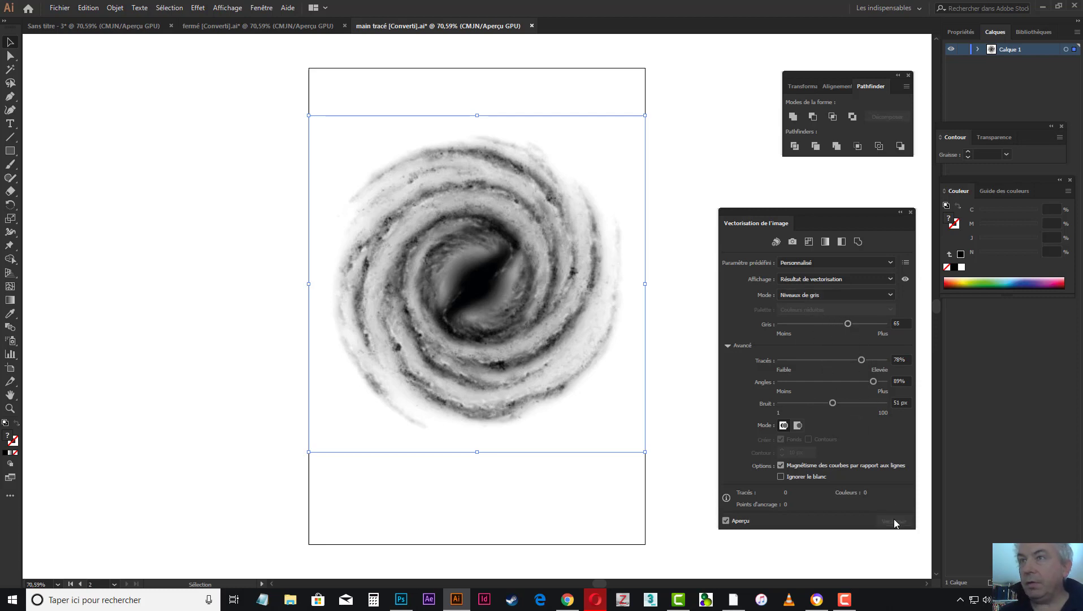
pyautogui.click(894, 520)
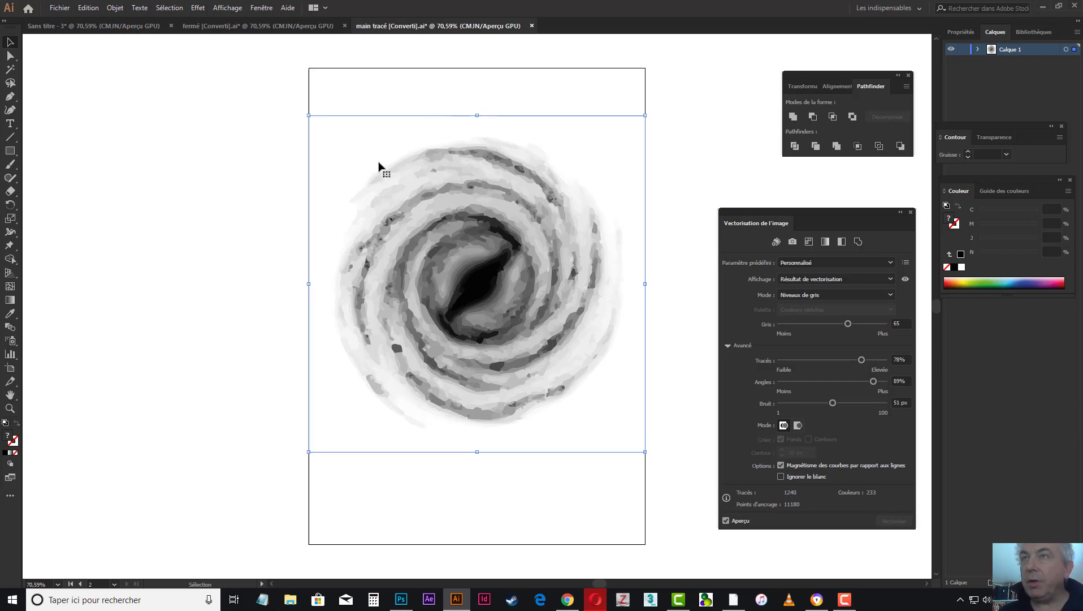
# Step: Try expanding the traced galaxy into vector paths, and undo the expansion
pyautogui.click(118, 10)
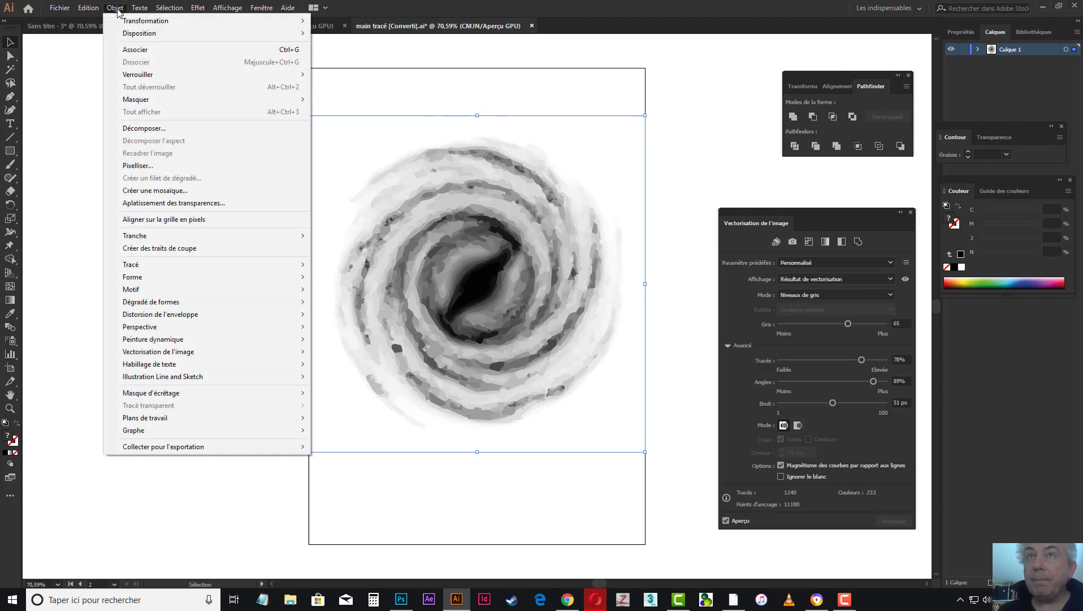
pyautogui.click(160, 130)
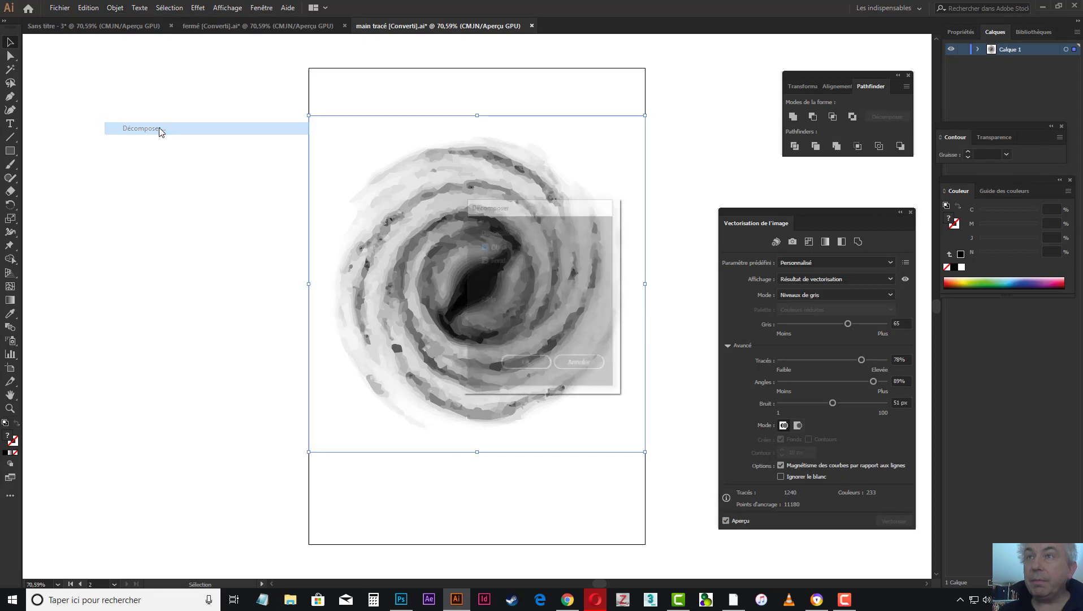
pyautogui.click(521, 362)
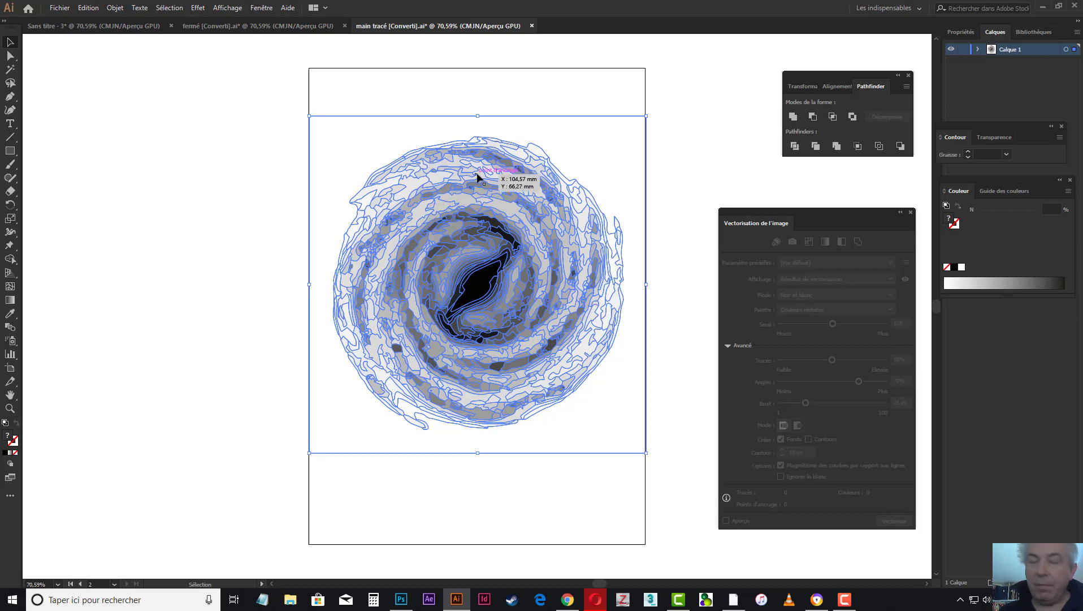
pyautogui.hotkey('ctrl', 'z')
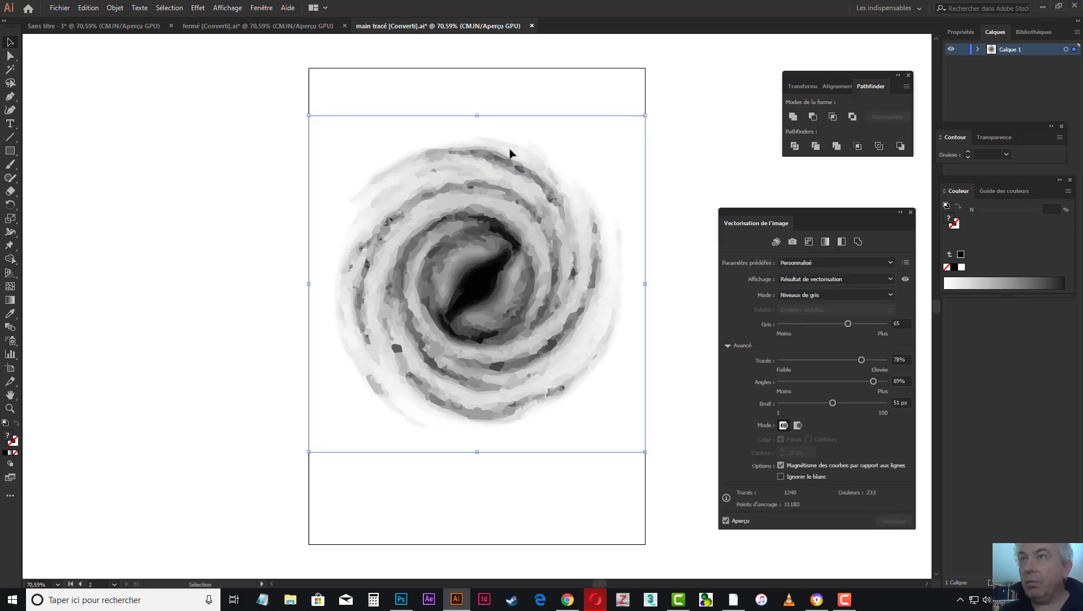
# Step: Move the traced galaxy slightly lower on the artboard and expand it with Objet and Fond enabled
pyautogui.moveTo(510, 153)
pyautogui.mouseDown()
pyautogui.moveTo(453, 157)
pyautogui.moveTo(515, 157)
pyautogui.moveTo(506, 166)
pyautogui.mouseUp()
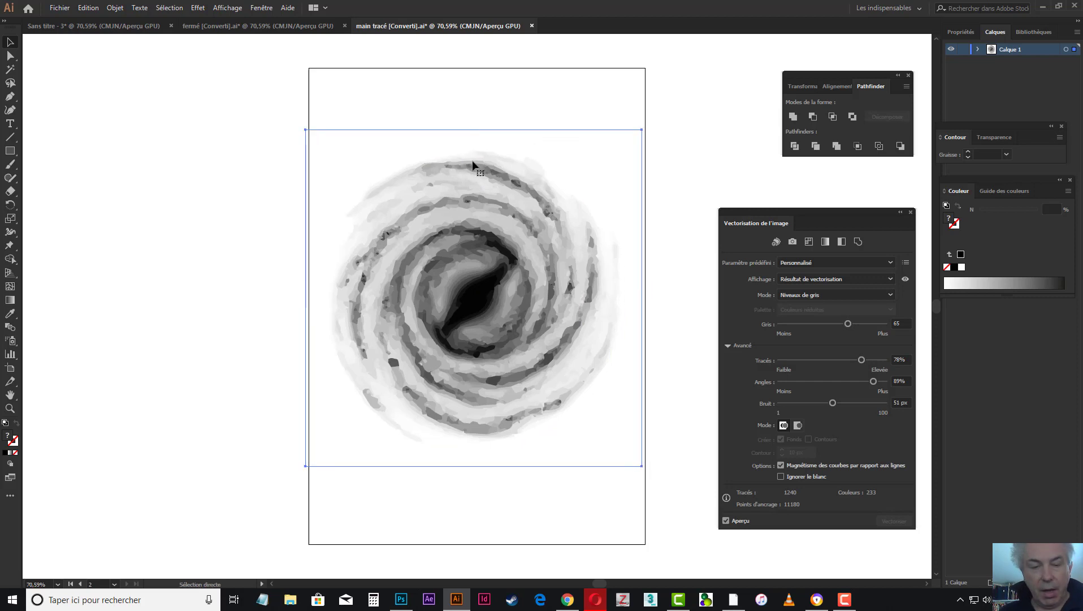
pyautogui.press('v')
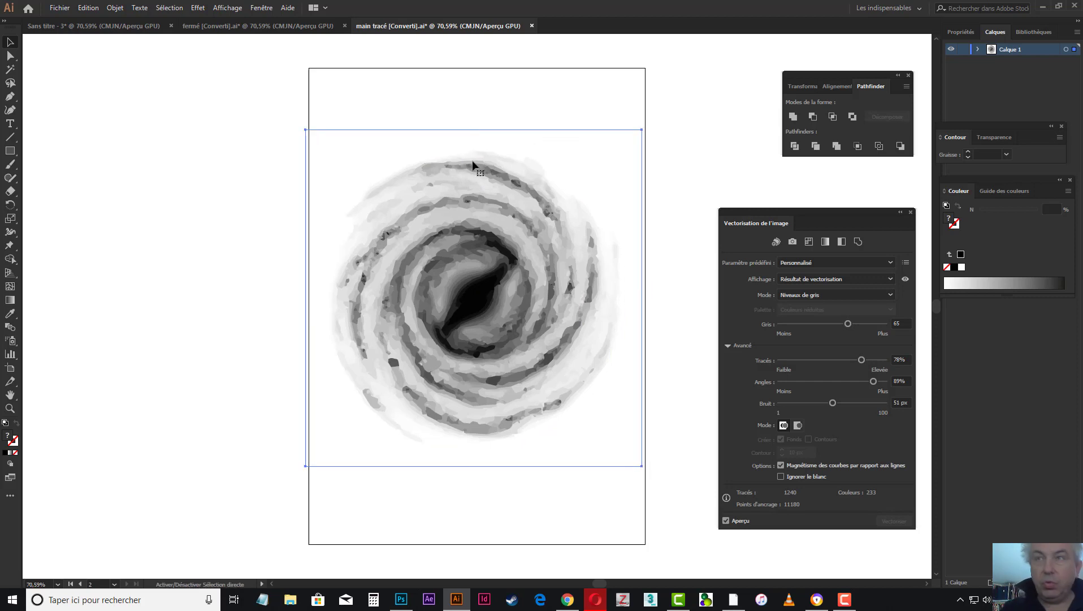
pyautogui.press('ctrl')
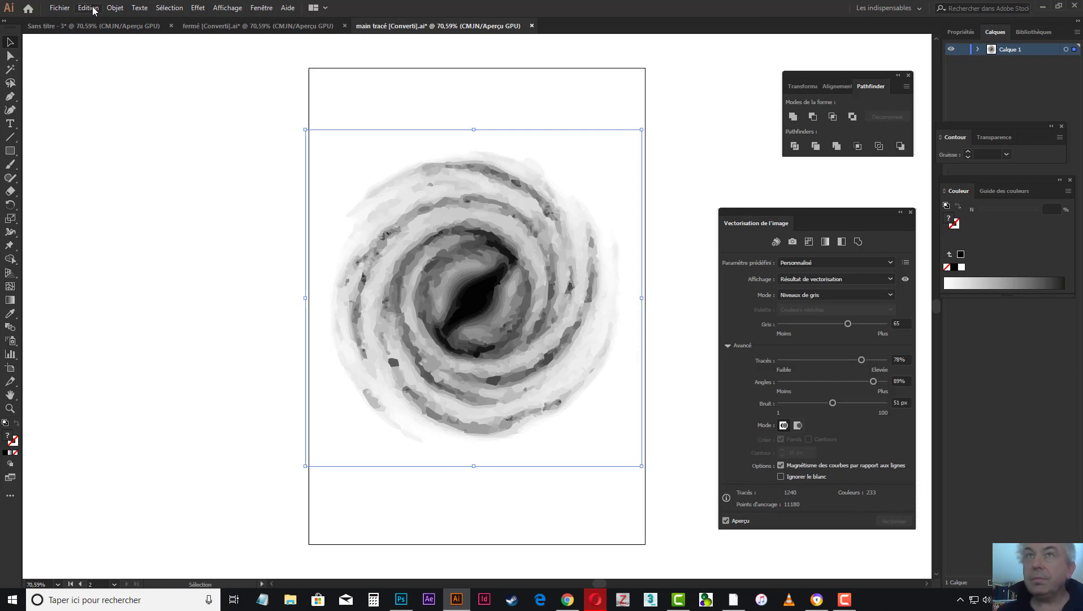
pyautogui.click(115, 7)
pyautogui.click(134, 128)
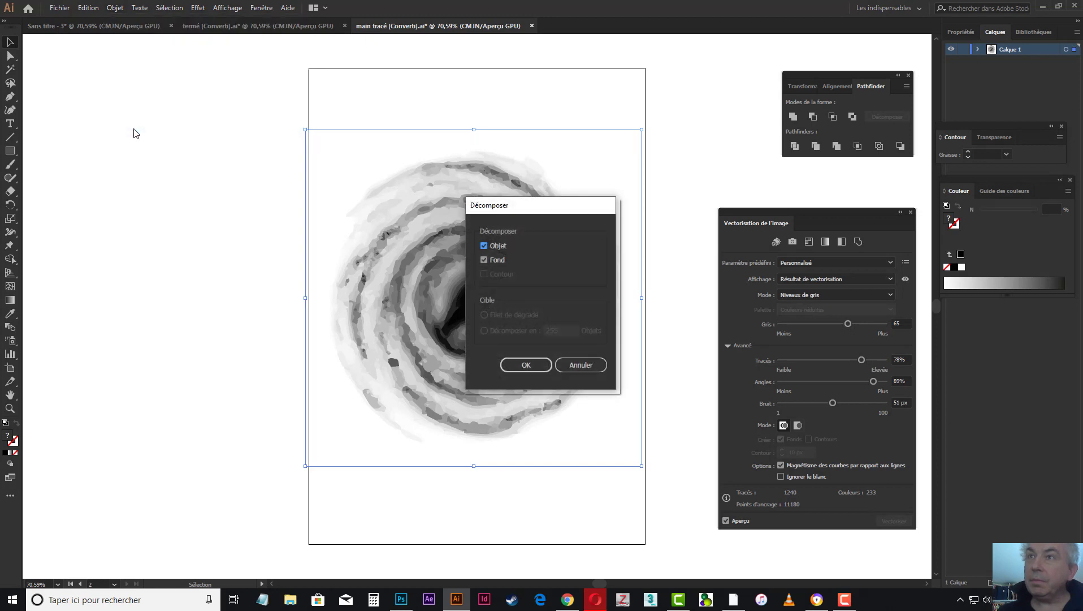
pyautogui.click(526, 365)
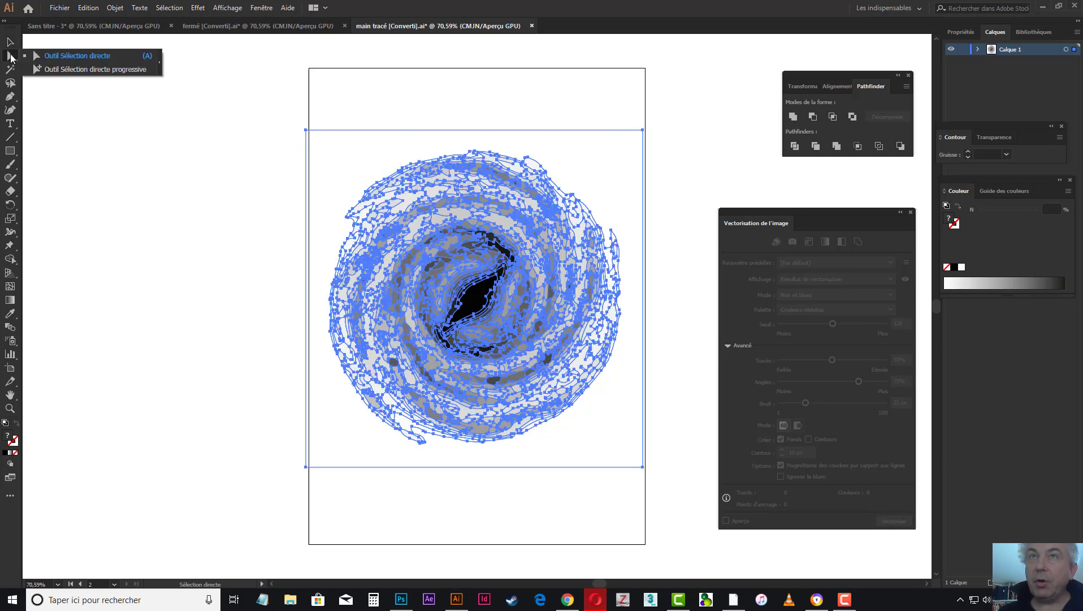
# Step: Directly select the white background shape around the expanded galaxy and delete it completely
pyautogui.click(336, 143)
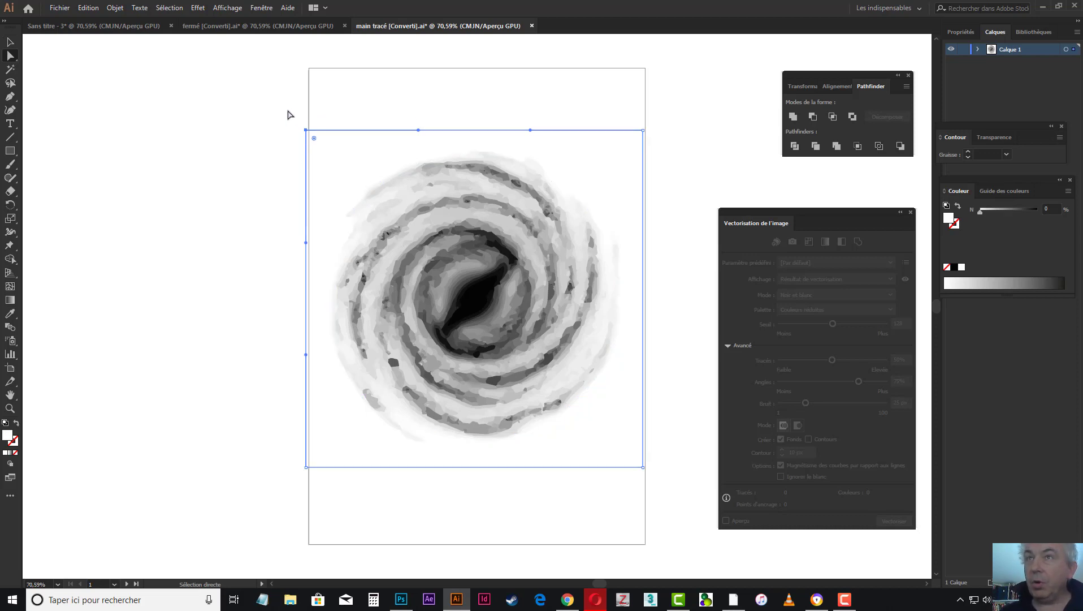
pyautogui.press('Delete')
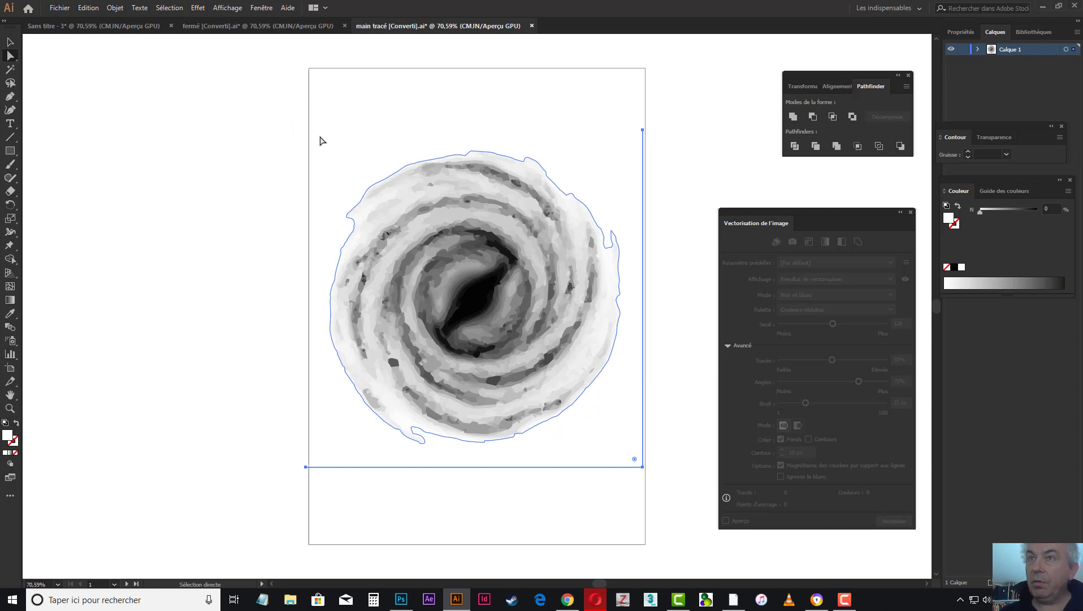
pyautogui.press('Delete')
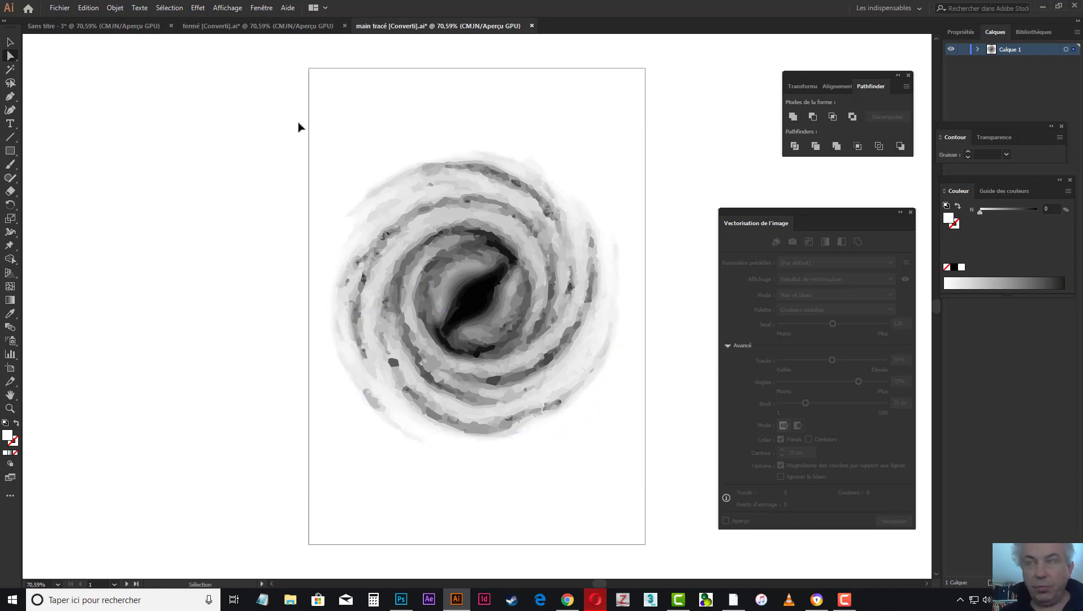
# Step: Select all the galaxy's paths and apply a near-black stroke of about C 82, M 73, J 62, N 91 to them
pyautogui.hotkey('ctrl', 'a')
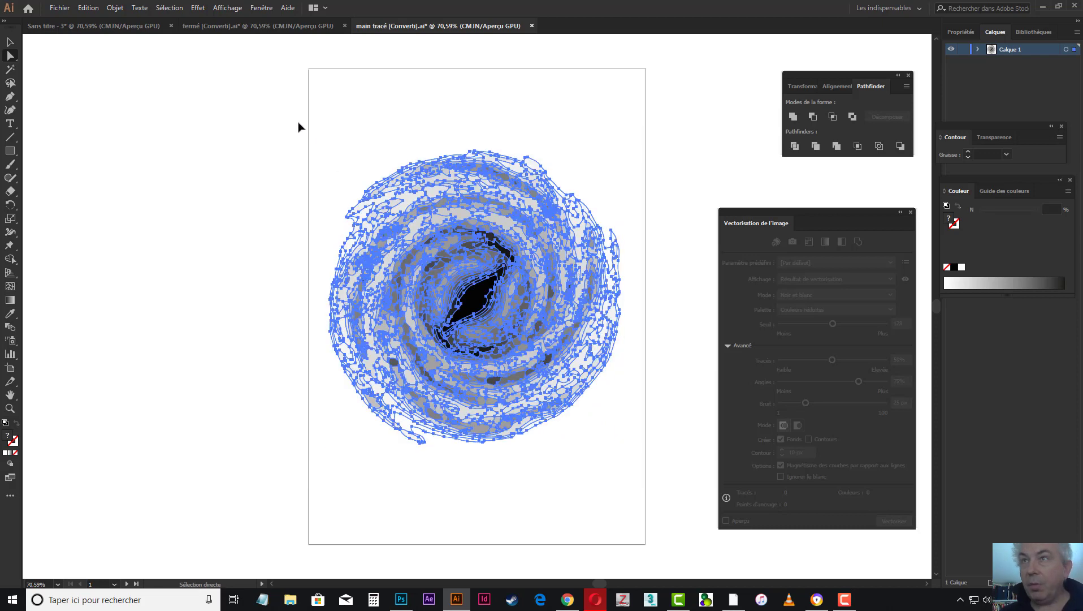
pyautogui.click(14, 444)
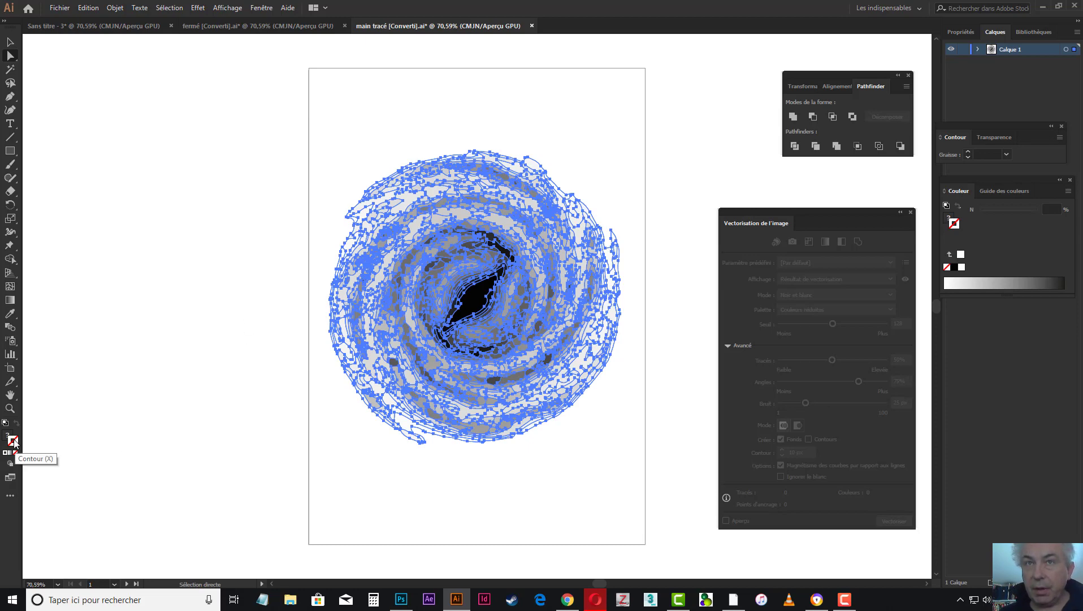
pyautogui.doubleClick(13, 441)
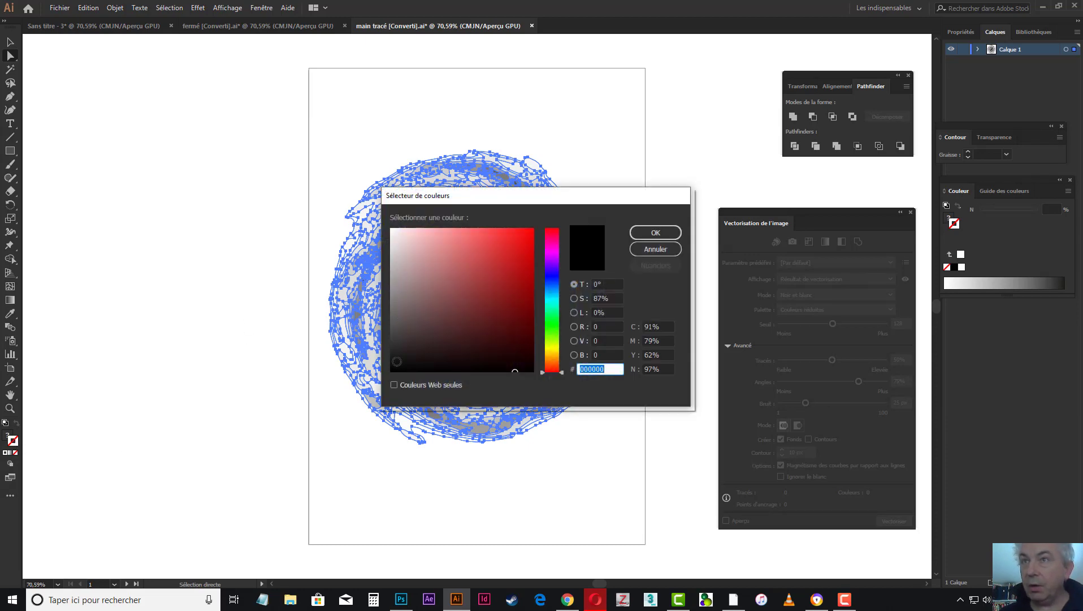
pyautogui.click(396, 365)
pyautogui.click(645, 230)
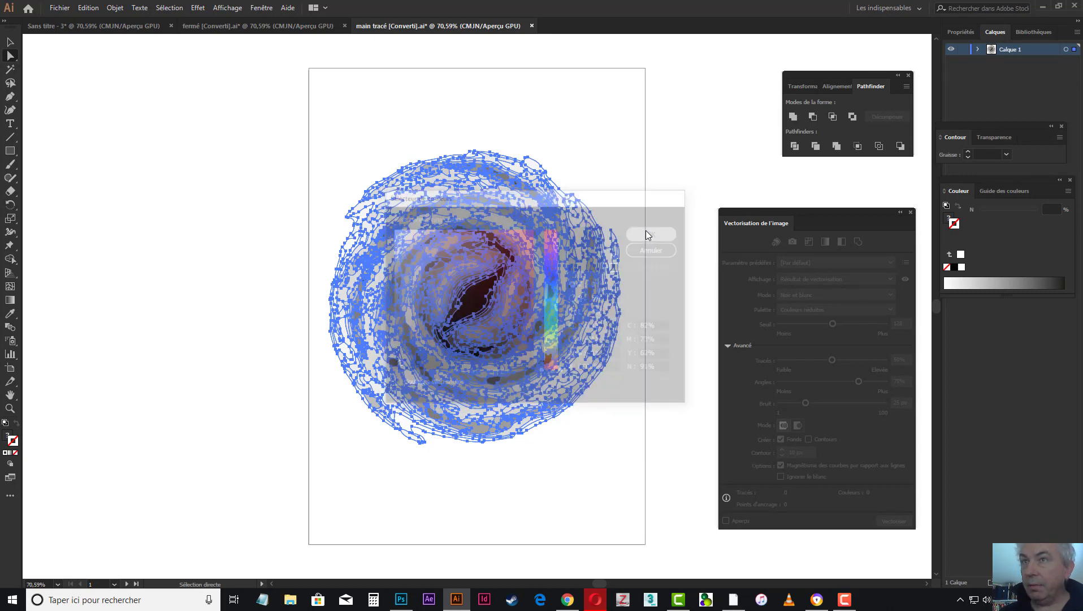
pyautogui.click(596, 170)
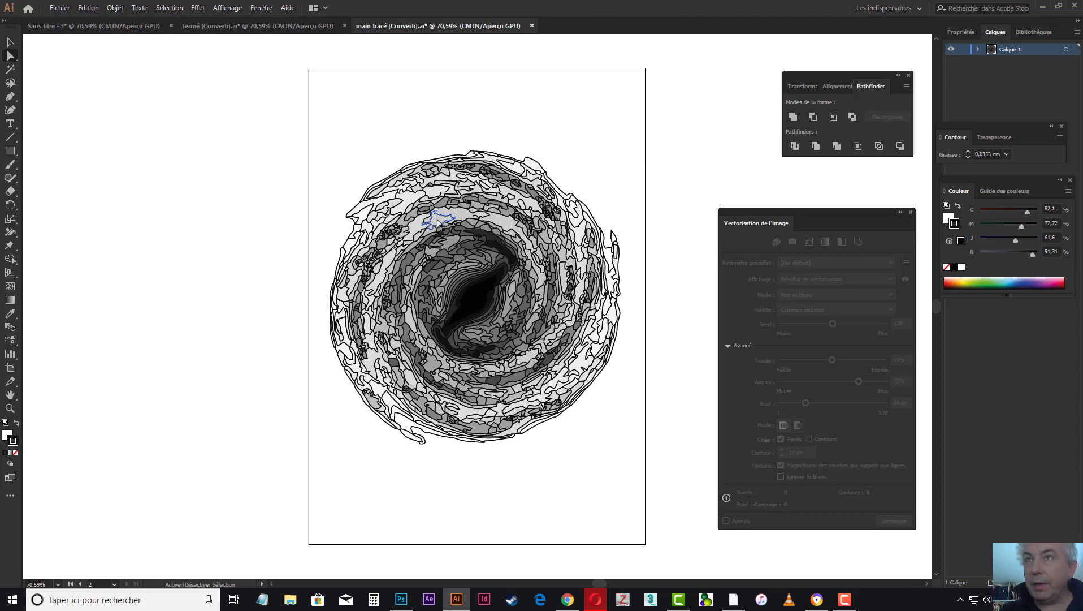
pyautogui.press('z')
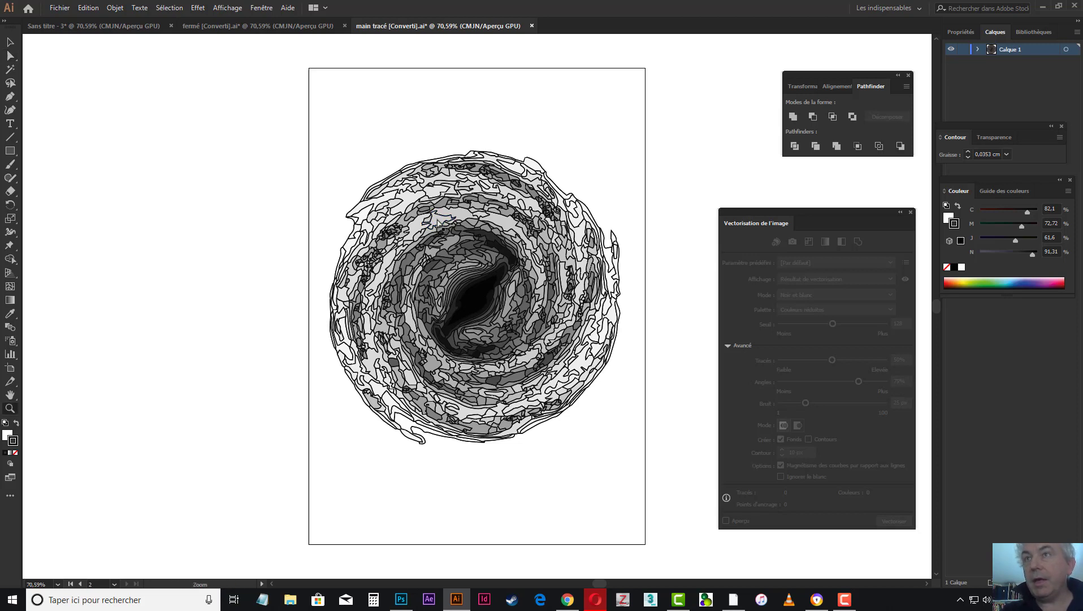
pyautogui.click(10, 41)
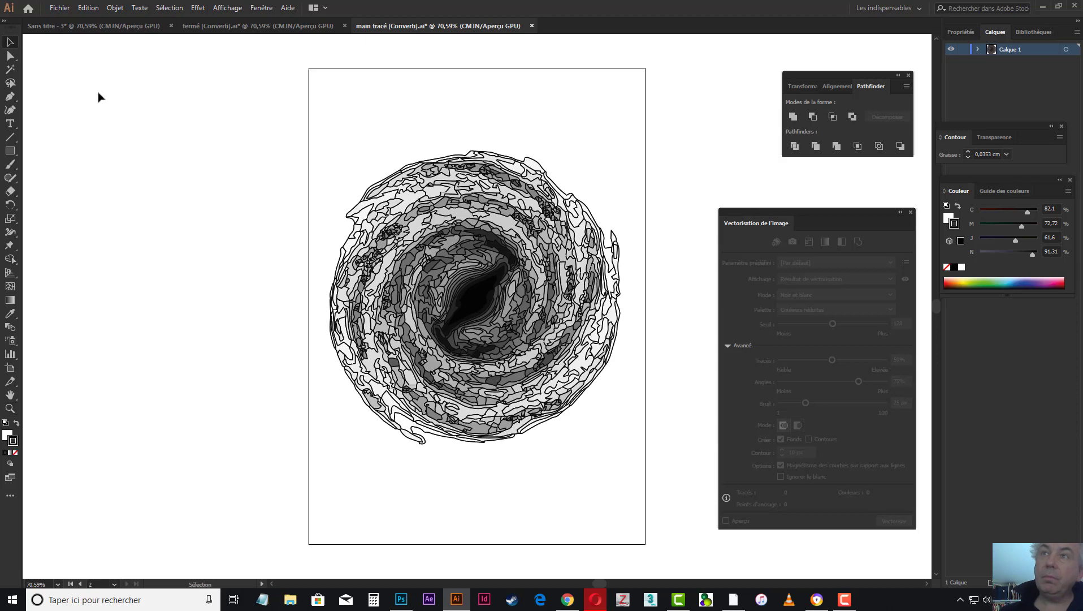
pyautogui.press('ctrl')
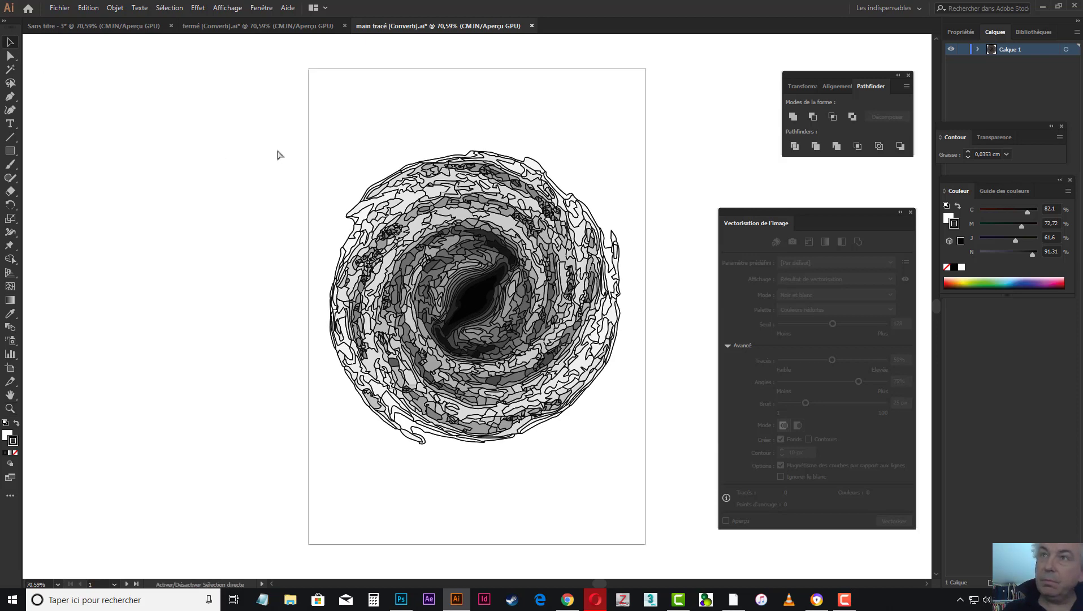
pyautogui.rightClick(326, 143)
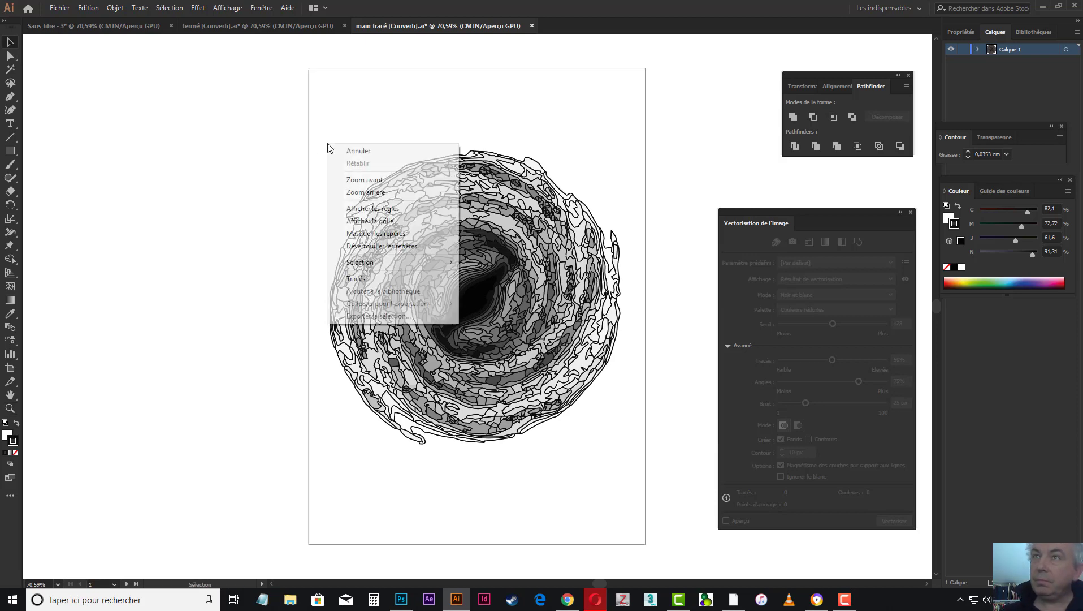
pyautogui.click(297, 192)
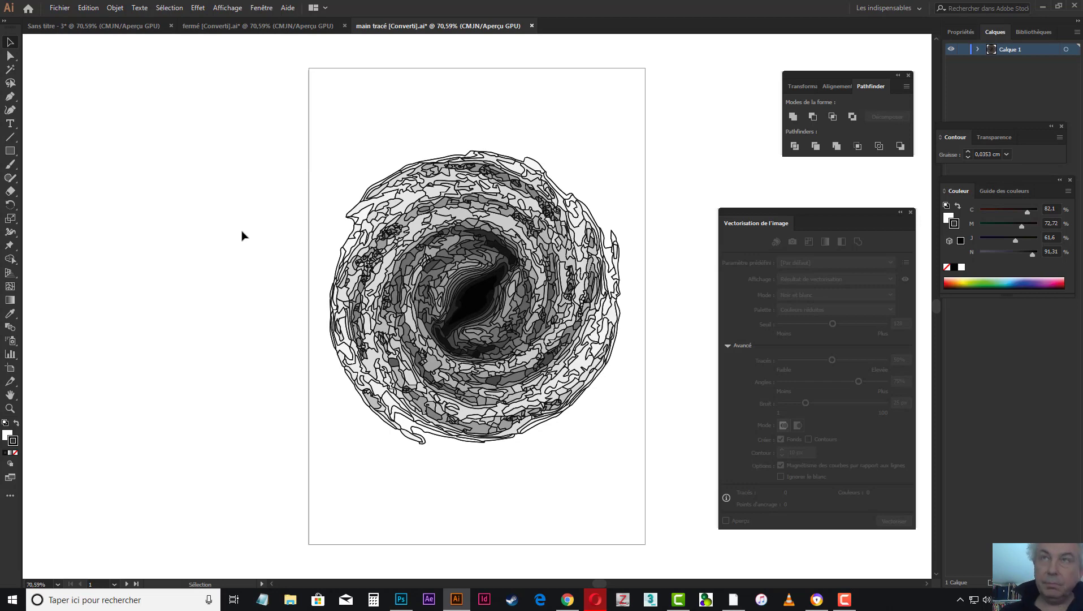
# Step: Return to the untraced galaxy image and vectorise it in Noir et blanc with Seuil 43, Tracés 31% and Angles 43%
pyautogui.hotkey('ctrl', 'z')
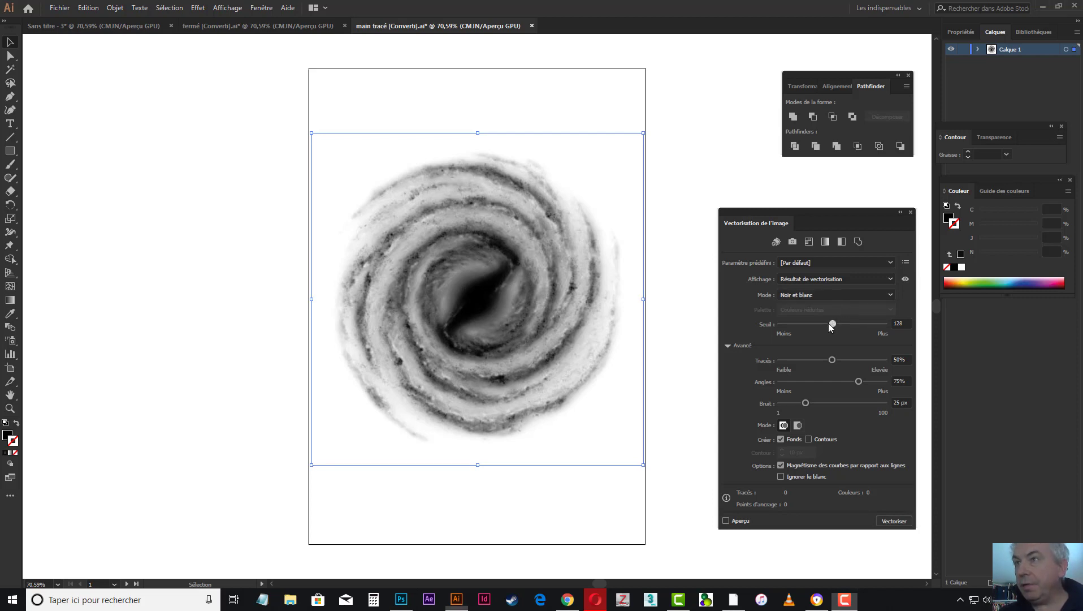
pyautogui.moveTo(831, 326); pyautogui.dragTo(798, 327)
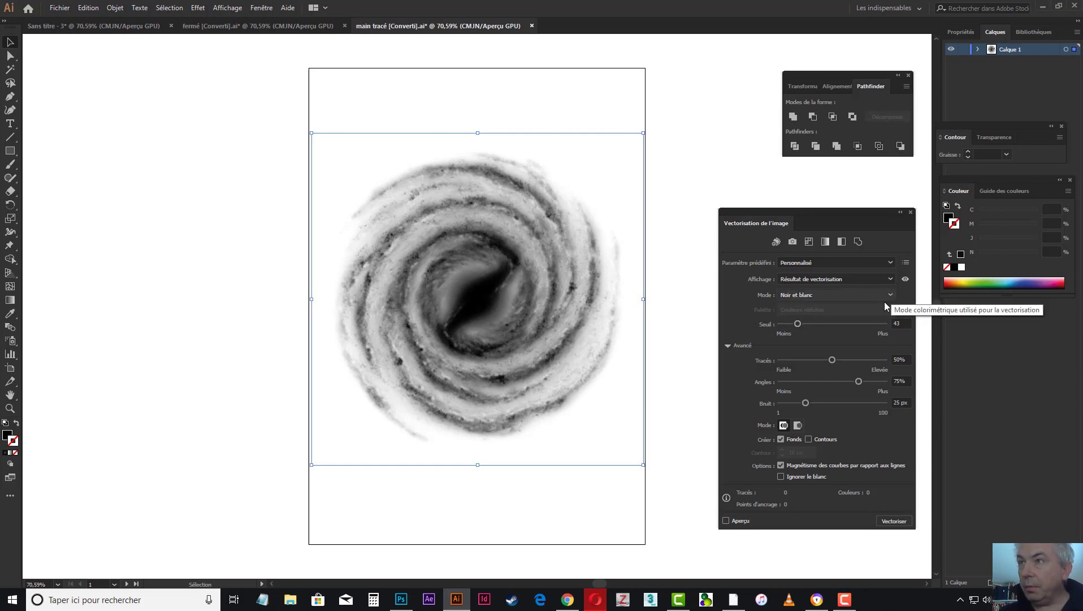
pyautogui.moveTo(832, 360); pyautogui.dragTo(826, 360)
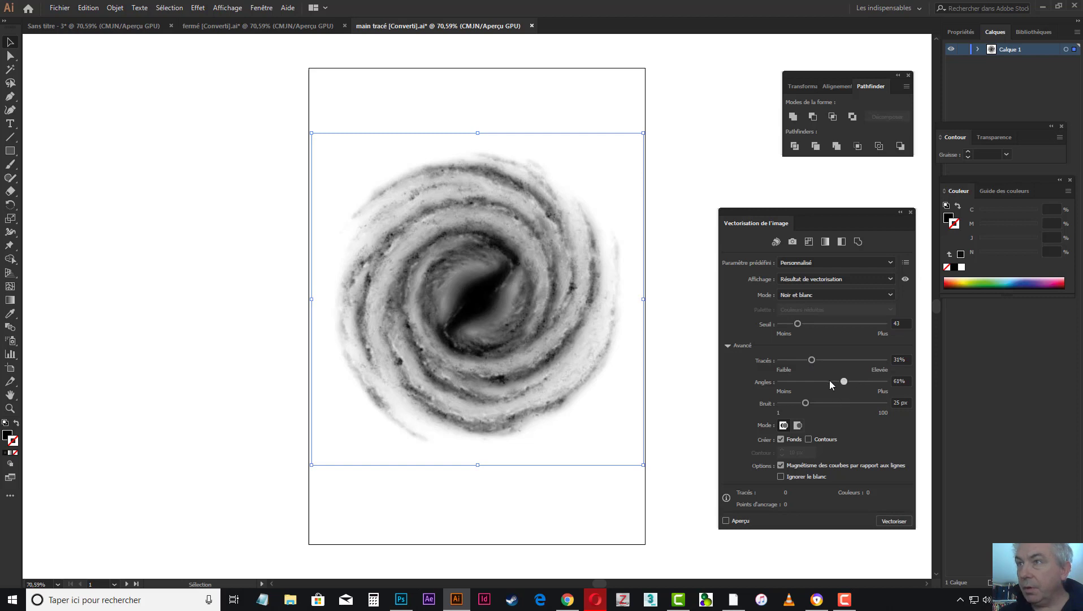
pyautogui.moveTo(829, 381); pyautogui.dragTo(824, 381)
pyautogui.click(897, 521)
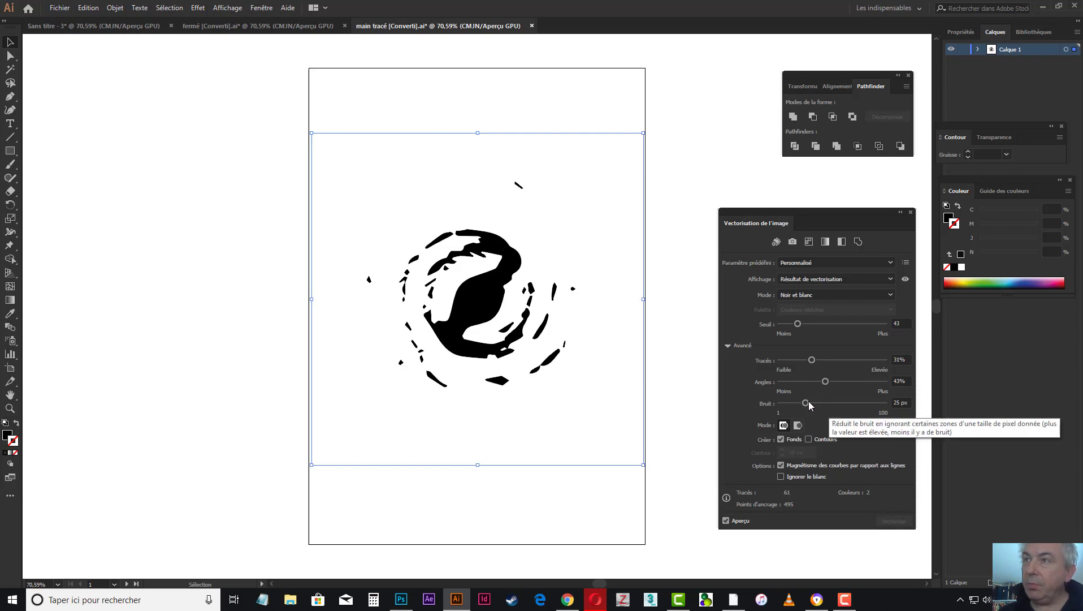
# Step: Adjust the black-and-white tracing to Seuil 113, Tracés 53%, Angles 57% and Bruit 38 px
pyautogui.moveTo(809, 402); pyautogui.dragTo(839, 381)
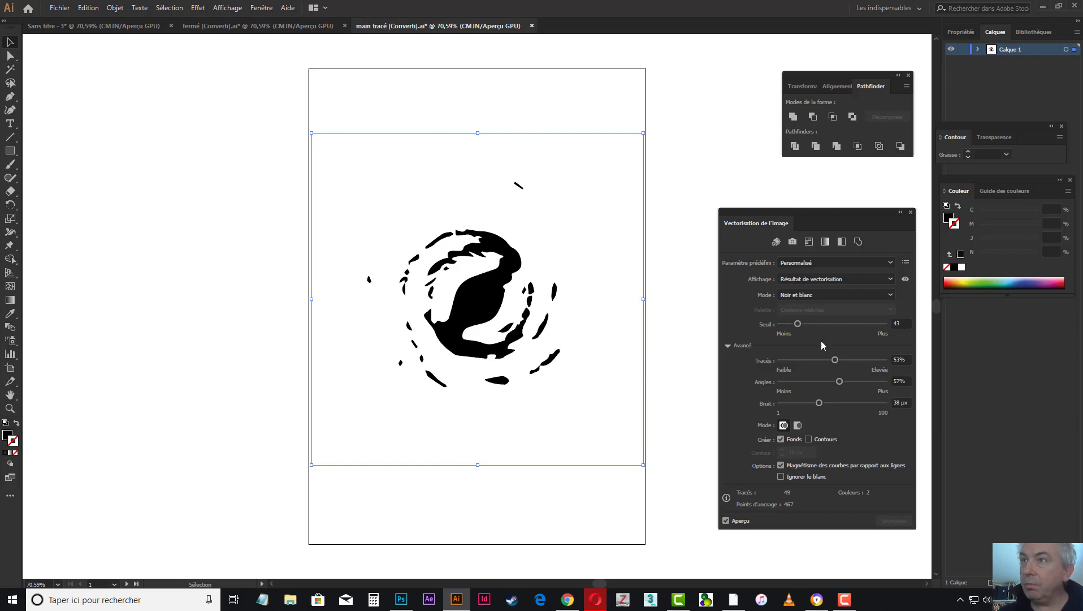
pyautogui.moveTo(798, 324); pyautogui.dragTo(829, 324)
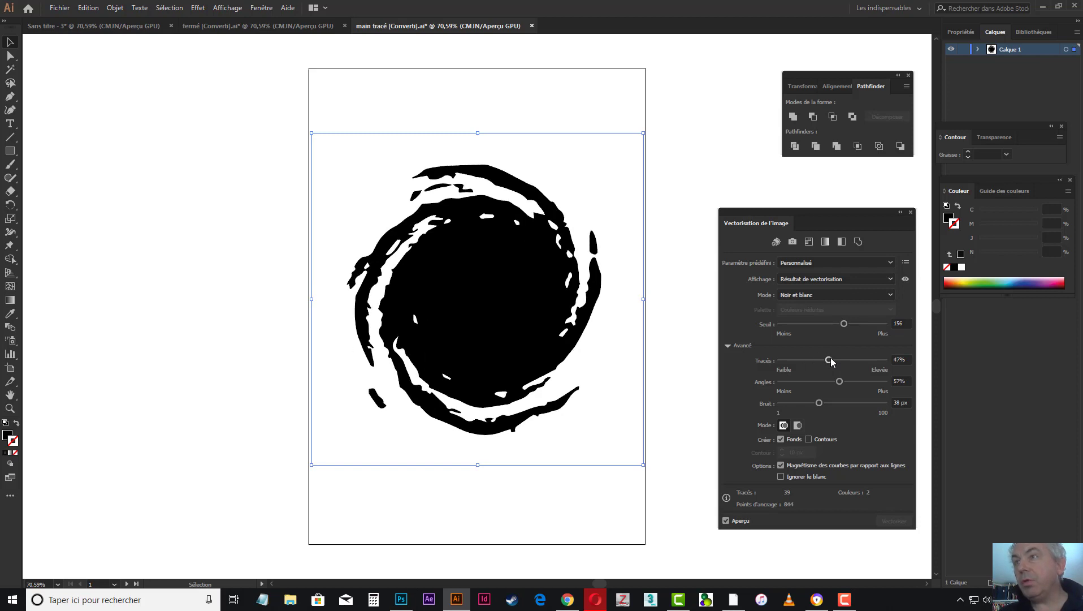
pyautogui.moveTo(830, 357); pyautogui.dragTo(812, 356)
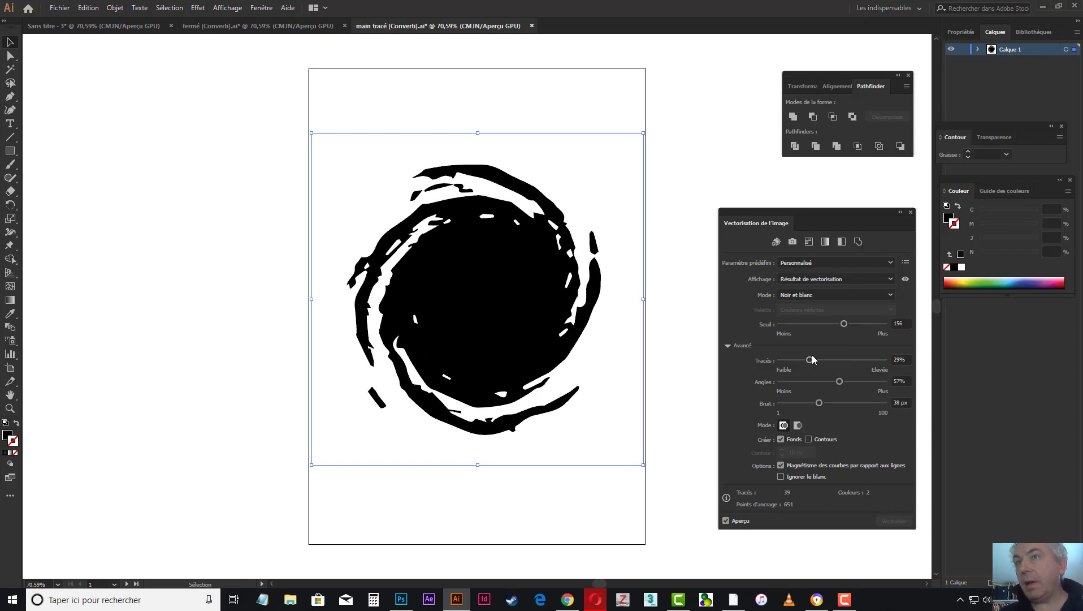
pyautogui.moveTo(845, 323); pyautogui.dragTo(855, 324)
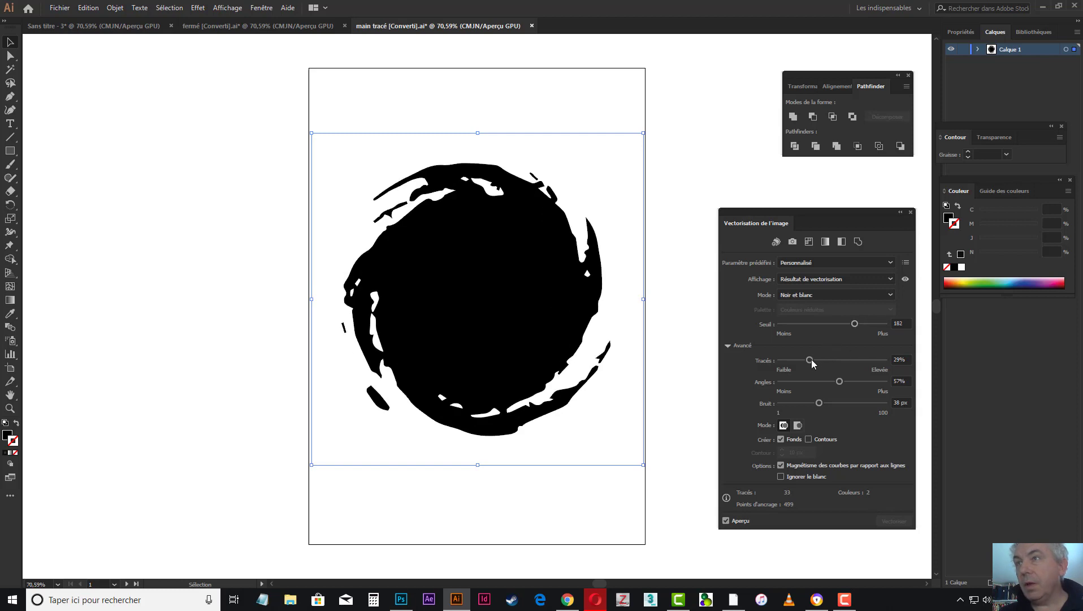
pyautogui.moveTo(811, 359); pyautogui.dragTo(816, 360)
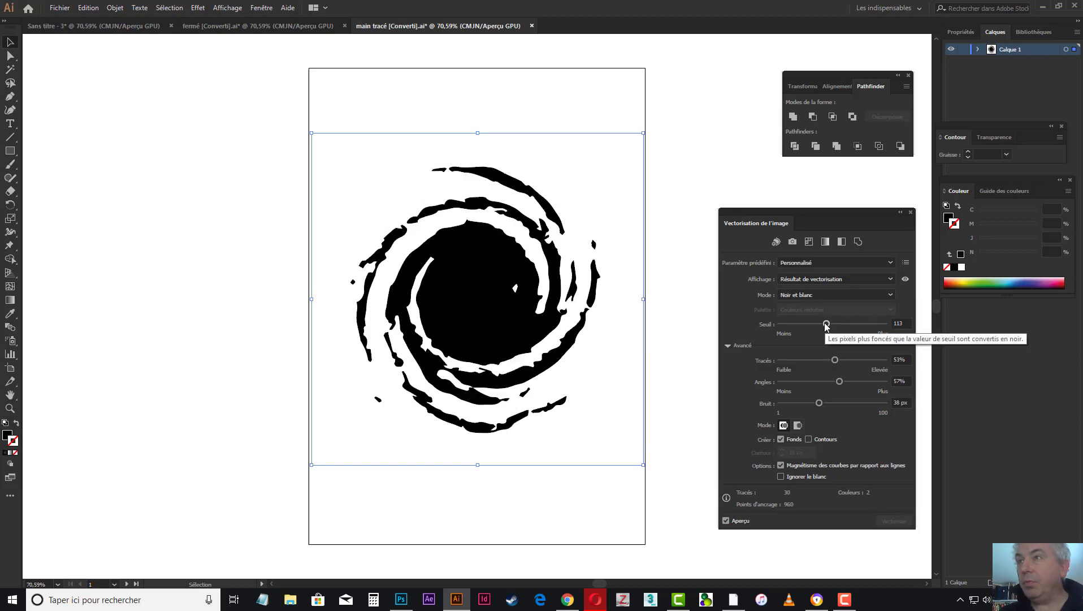
# Step: Refine the galaxy tracing by setting Seuil to 104 and Bruit to 26 px after trying both noise extremes
pyautogui.moveTo(826, 324)
pyautogui.mouseDown()
pyautogui.moveTo(813, 327)
pyautogui.moveTo(822, 325)
pyautogui.mouseUp()
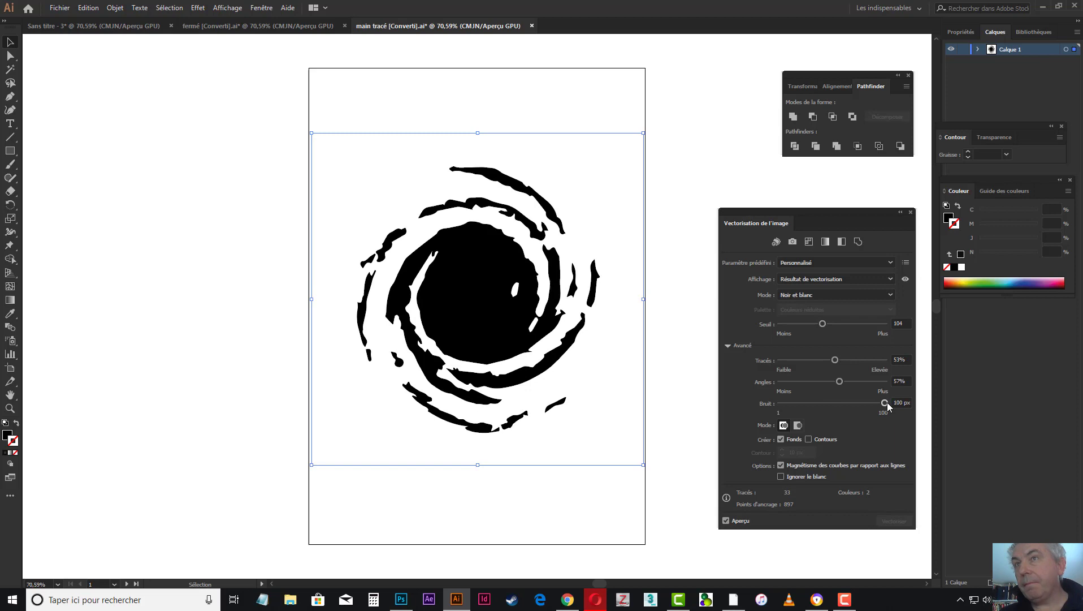
pyautogui.moveTo(796, 403); pyautogui.dragTo(784, 402)
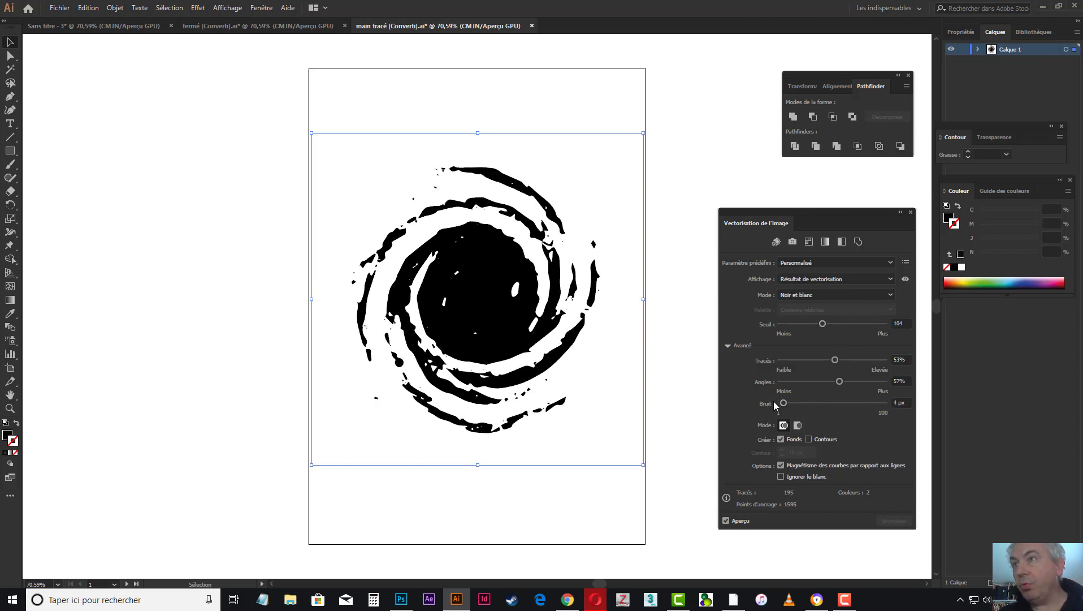
pyautogui.moveTo(785, 403); pyautogui.dragTo(807, 403)
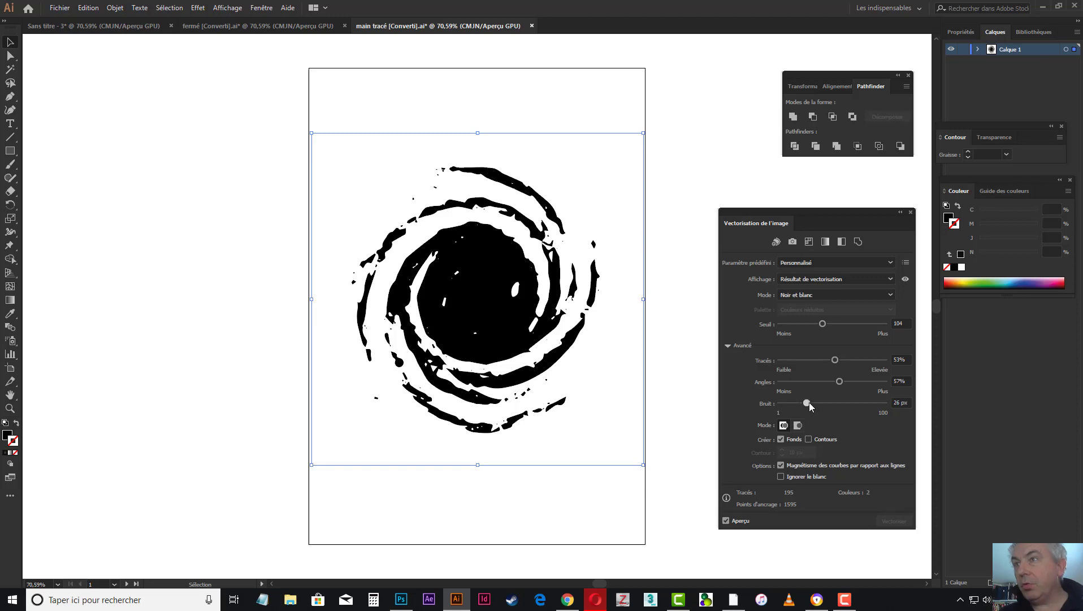